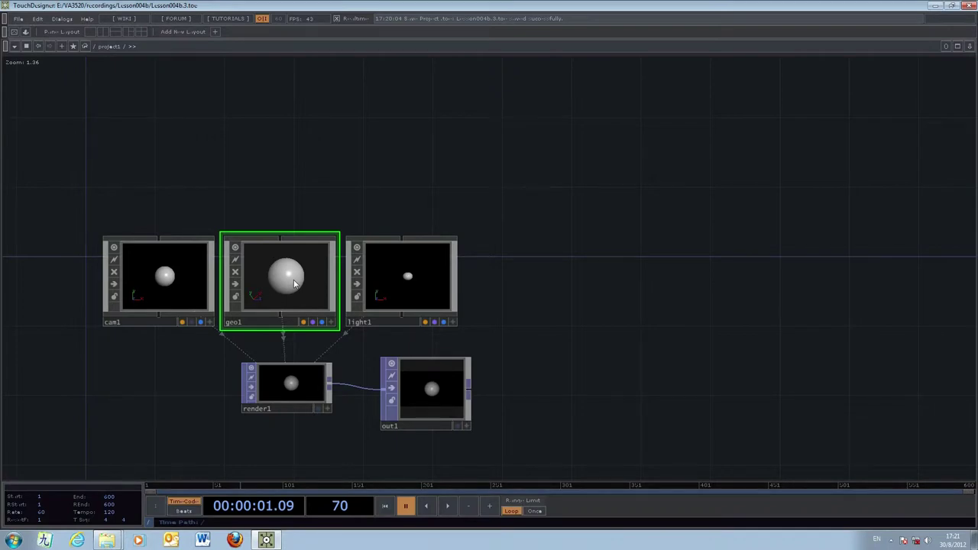
# Enter geo1 and zoom in on the sphere1 node
pyautogui.press('i')
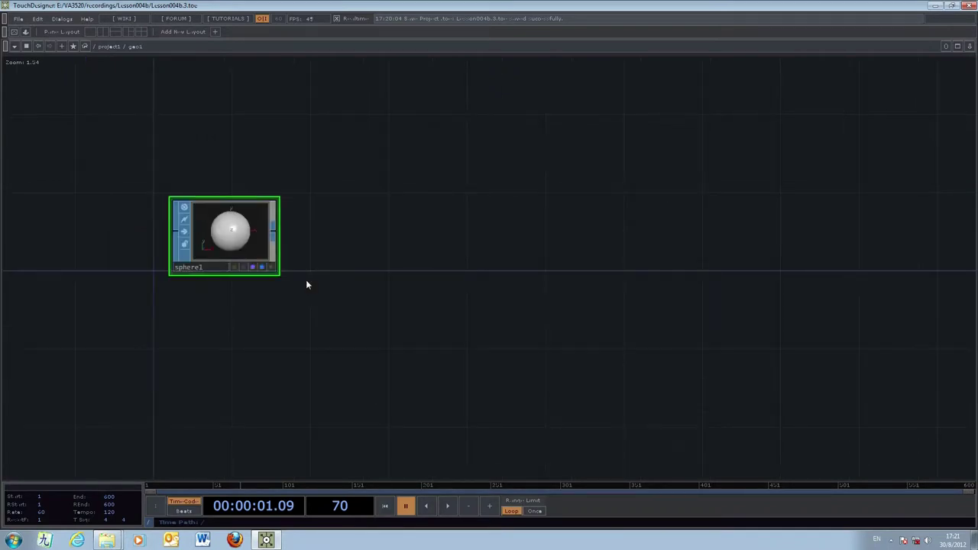
pyautogui.moveTo(447, 295); pyautogui.dragTo(447, 353)
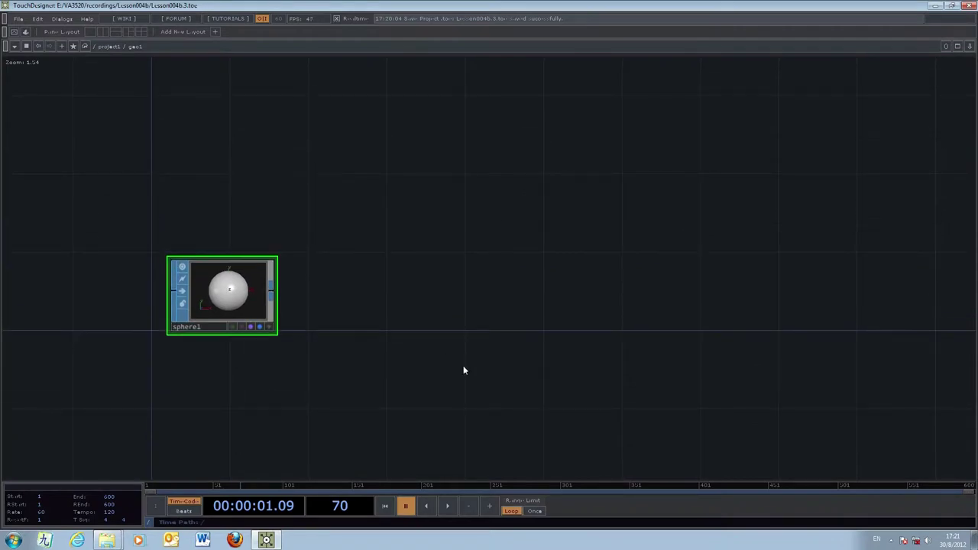
pyautogui.scroll(2, 463, 371)
pyautogui.moveTo(402, 328); pyautogui.dragTo(483, 357)
pyautogui.click(264, 339)
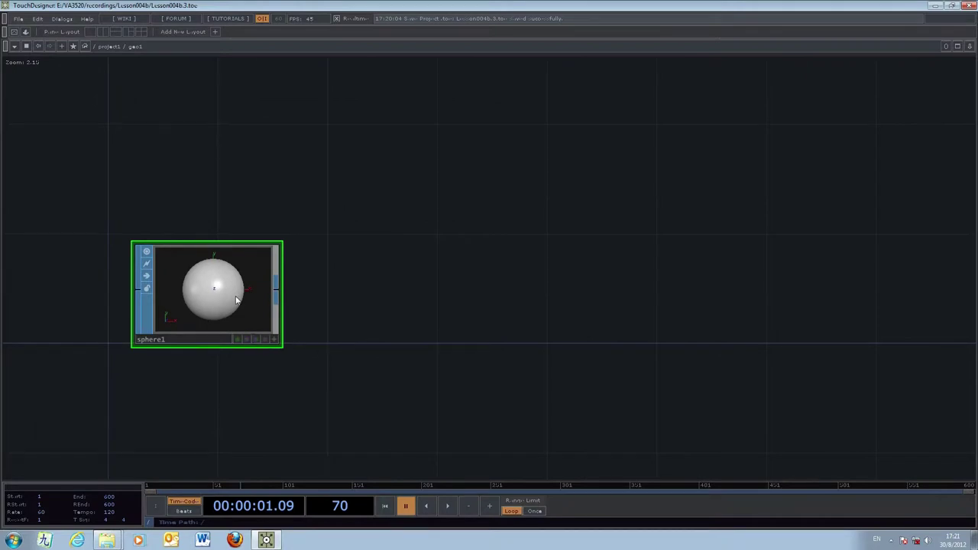
# Set sphere1's Primitive Type to Polygon and bring up the OP Create Dialog
pyautogui.press('p')
pyautogui.click(890, 83)
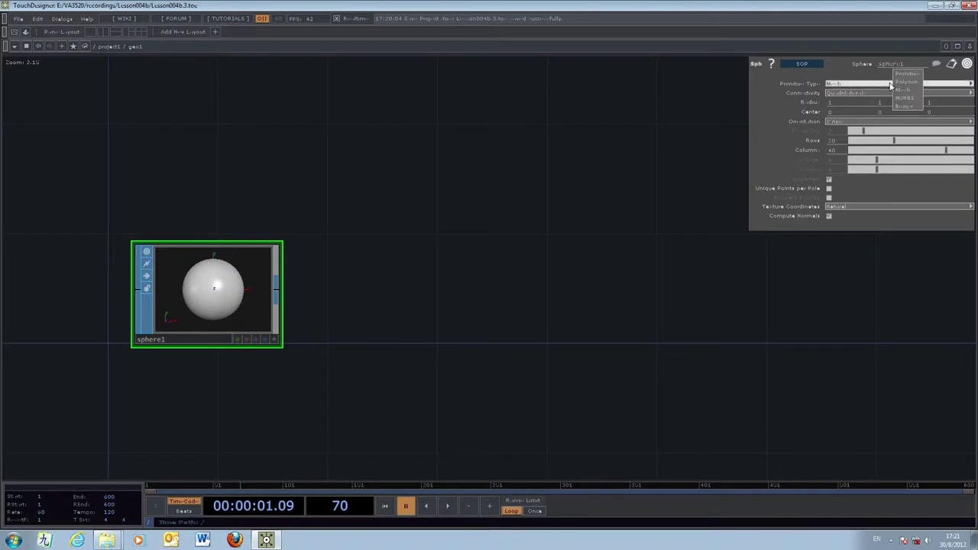
pyautogui.click(906, 81)
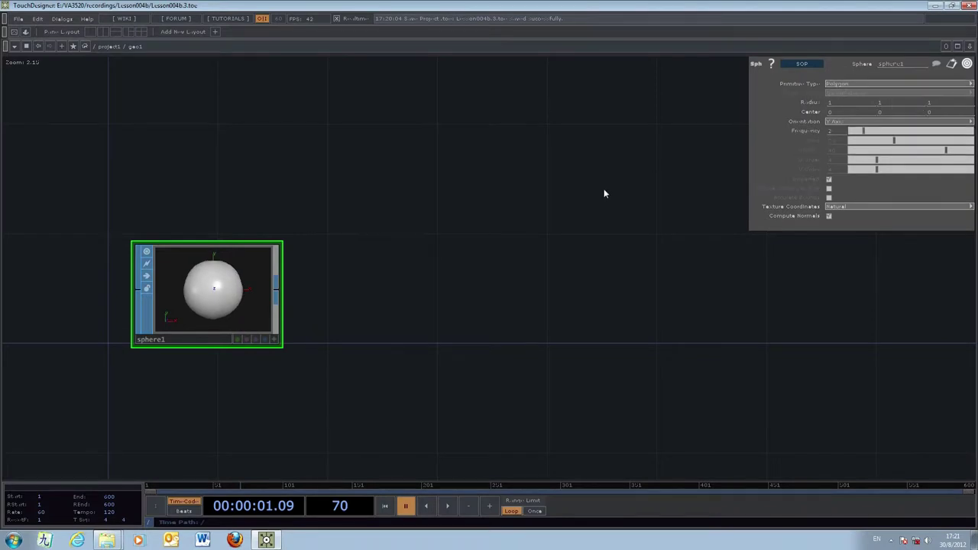
pyautogui.press('Tab')
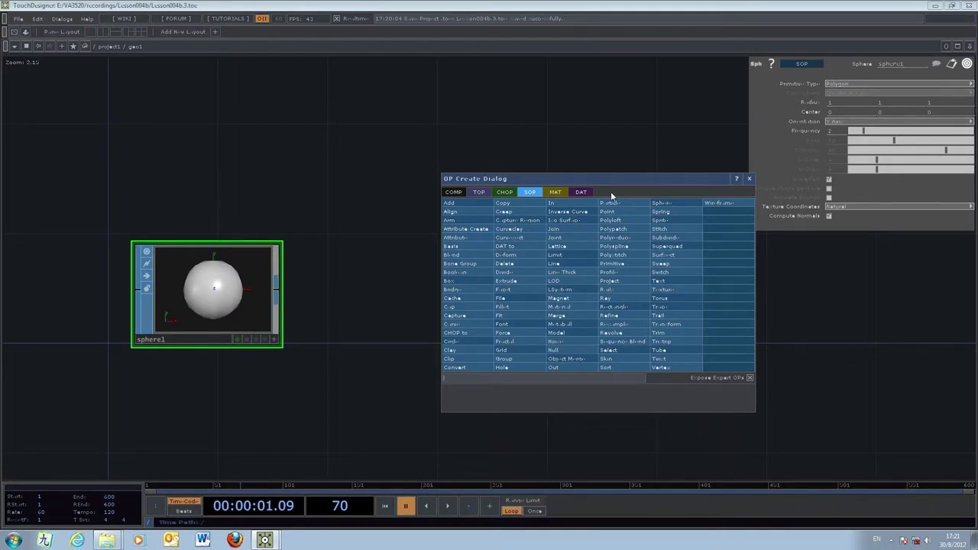
# Add a sort1 SOP wired from sphere1 with Point Sort set to Random
pyautogui.click(606, 367)
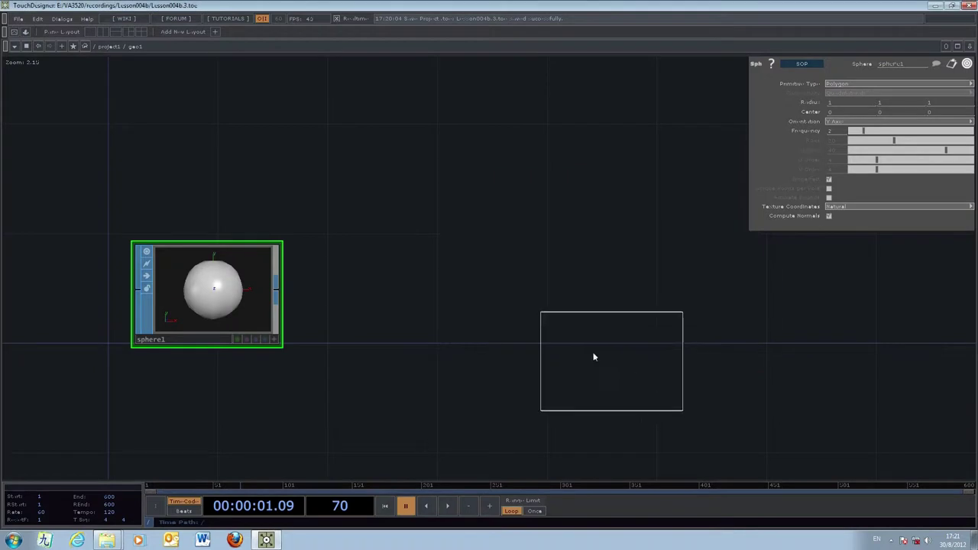
pyautogui.click(392, 298)
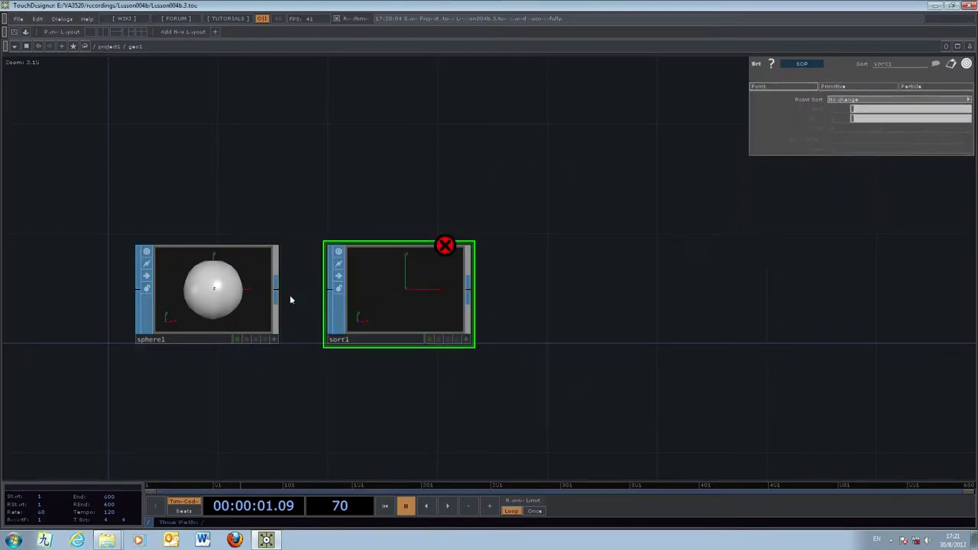
pyautogui.moveTo(277, 289); pyautogui.dragTo(376, 308)
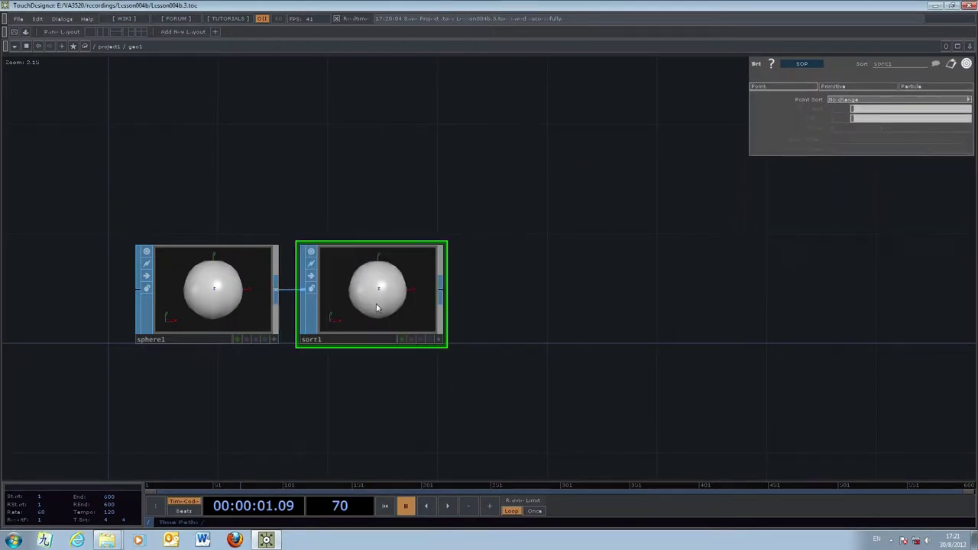
pyautogui.click(871, 101)
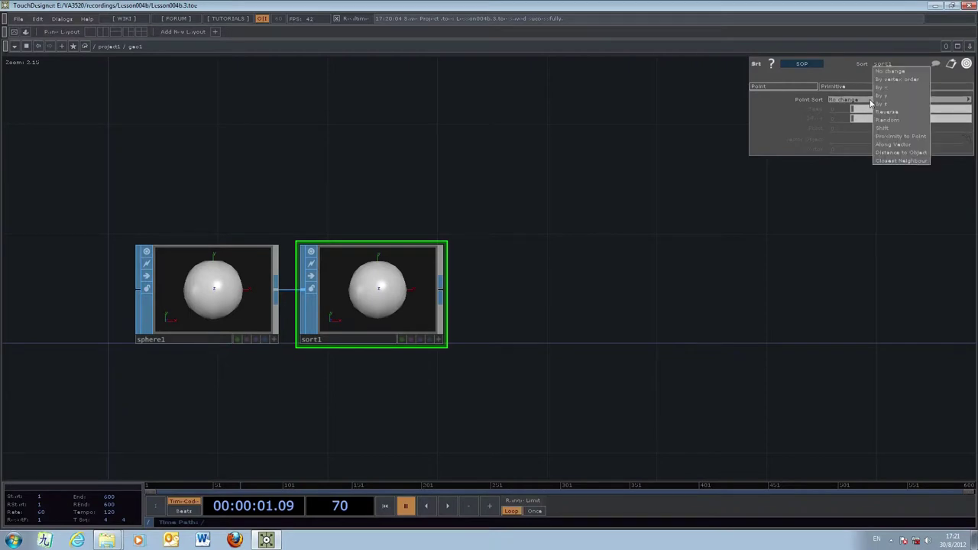
pyautogui.click(886, 120)
pyautogui.moveTo(849, 259); pyautogui.dragTo(822, 265)
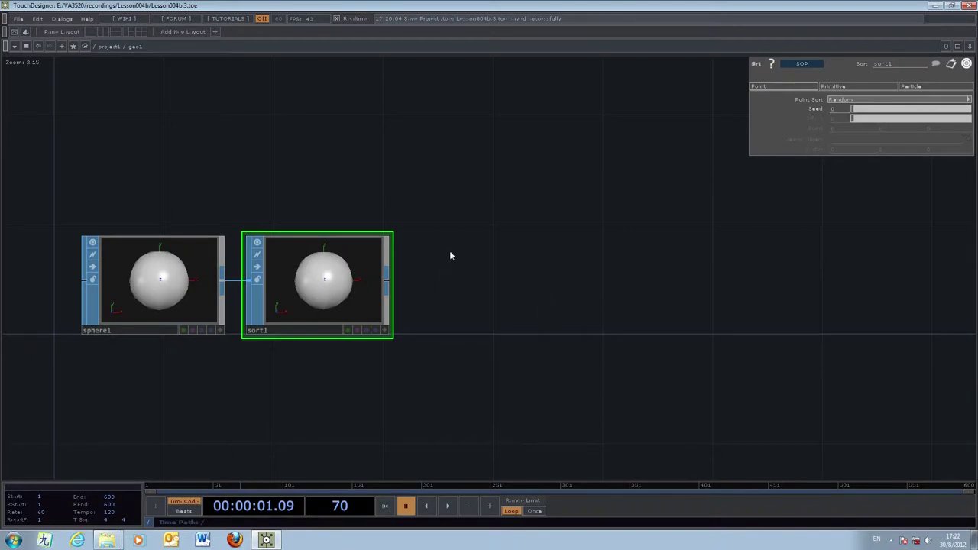
# Add particle1 after sort1 and give it geo1's display and render flags
pyautogui.press('Tab')
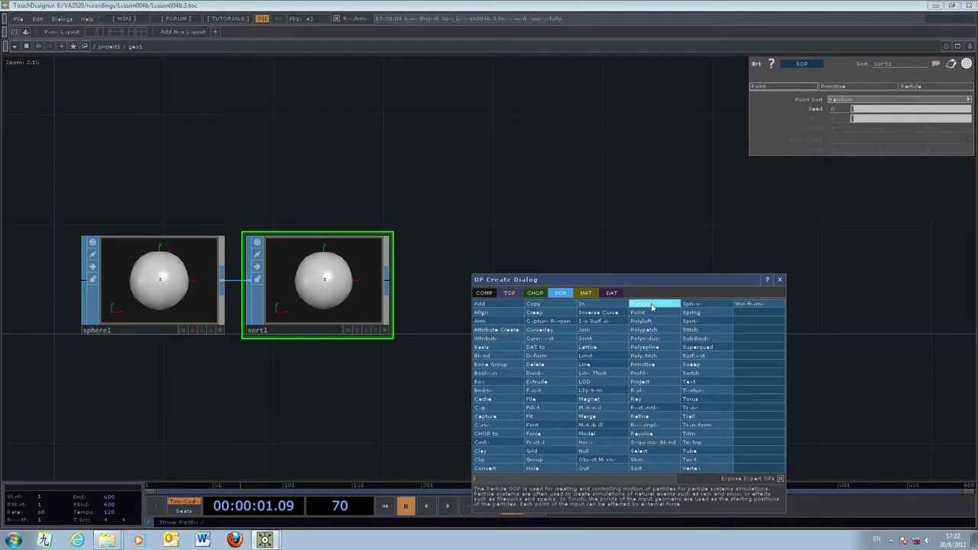
pyautogui.click(650, 307)
pyautogui.click(539, 284)
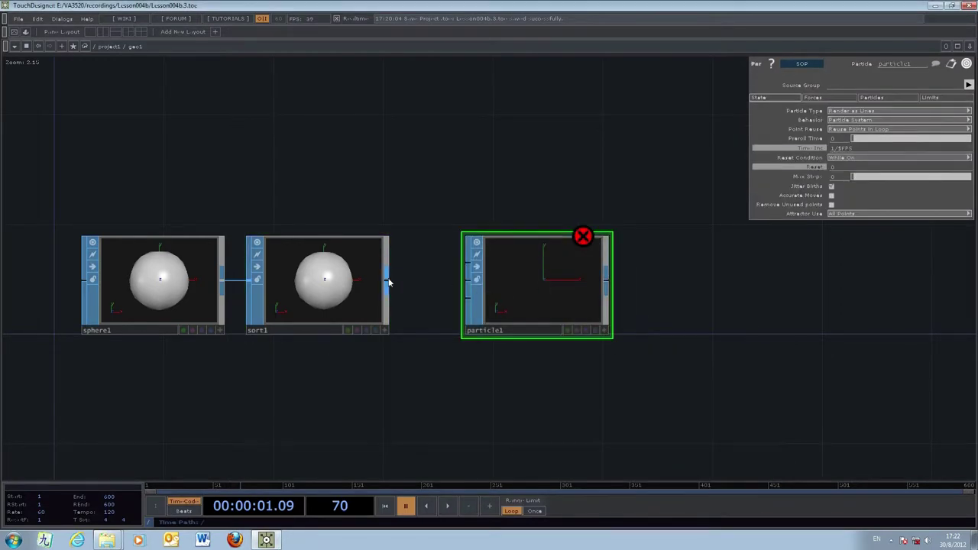
pyautogui.moveTo(387, 281); pyautogui.dragTo(468, 264)
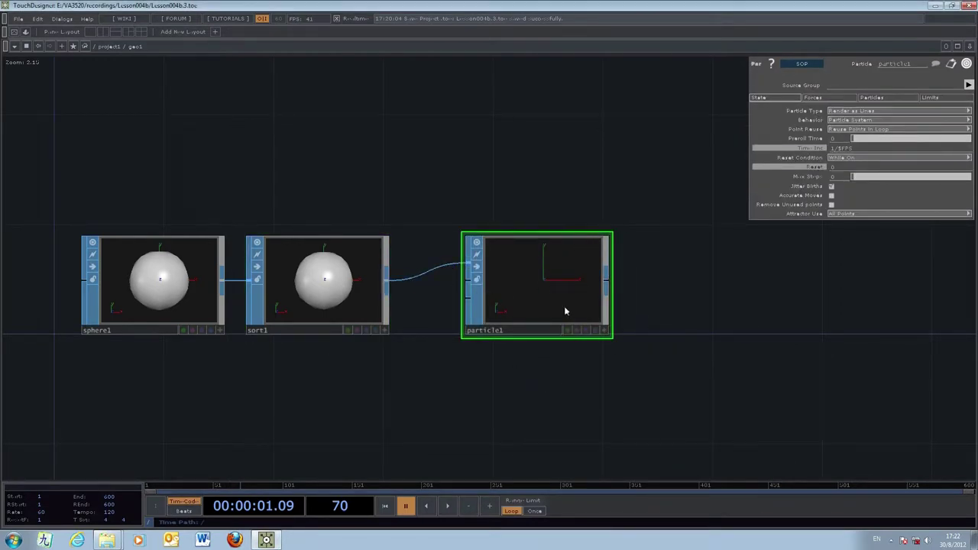
pyautogui.moveTo(581, 310); pyautogui.dragTo(537, 308)
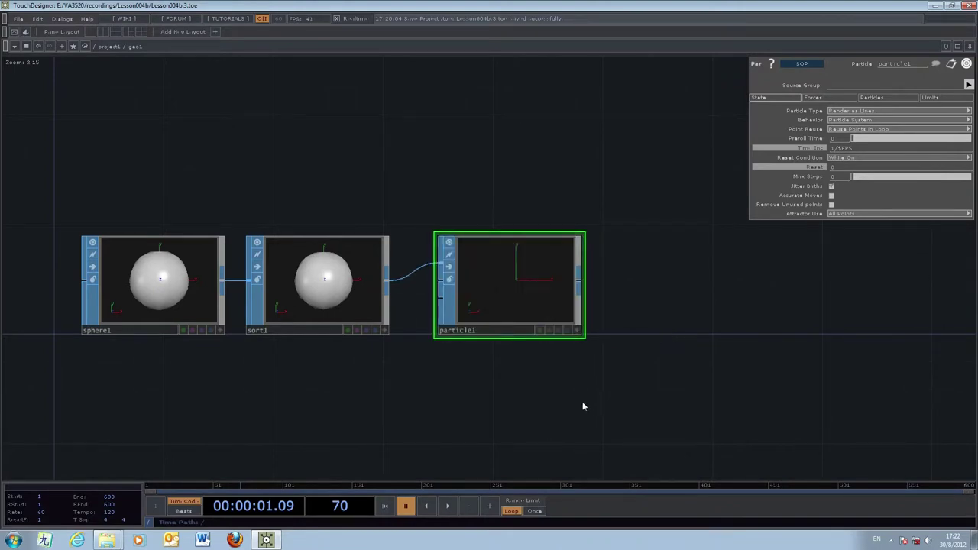
pyautogui.moveTo(583, 406); pyautogui.dragTo(574, 384)
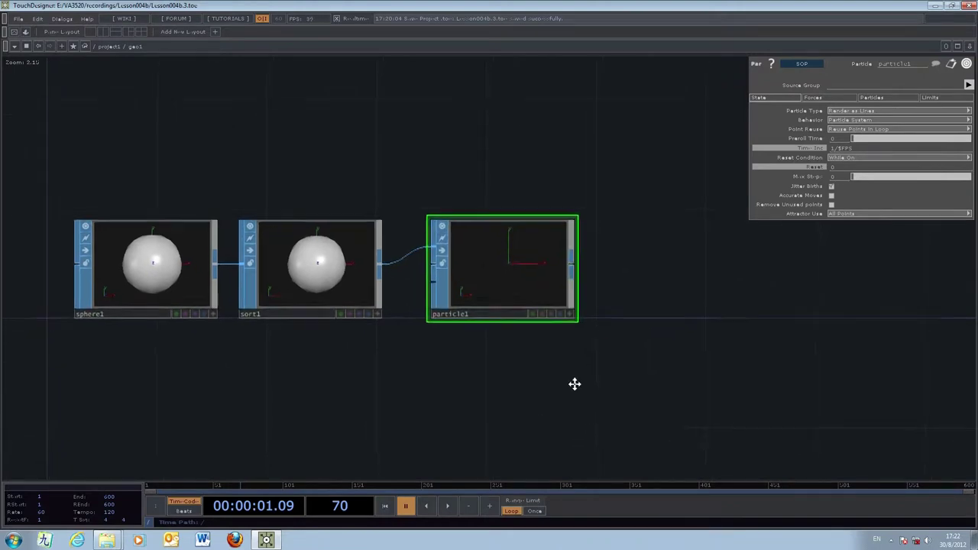
pyautogui.click(559, 314)
pyautogui.moveTo(606, 379); pyautogui.dragTo(584, 351)
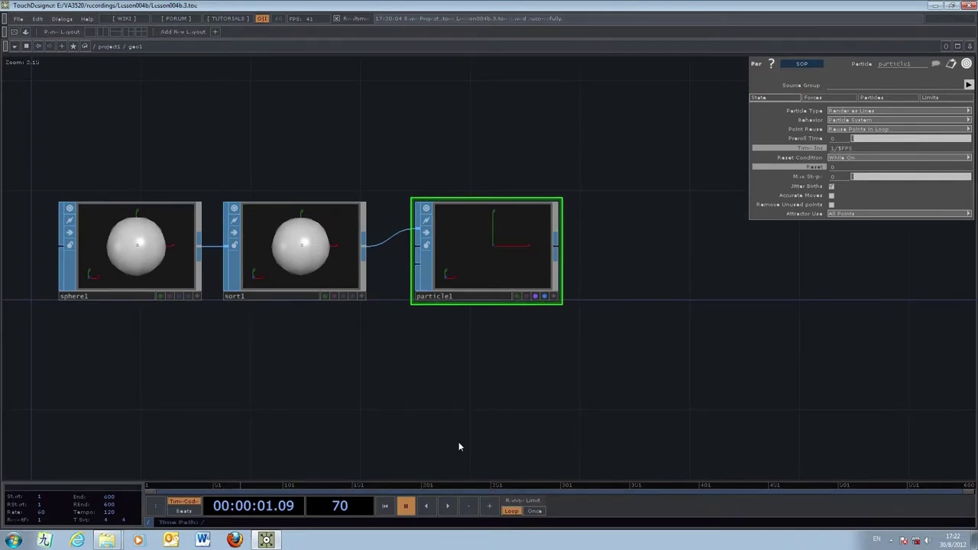
# Start playback and set particle1's Birth to 5 and Life Expect to 50
pyautogui.click(448, 507)
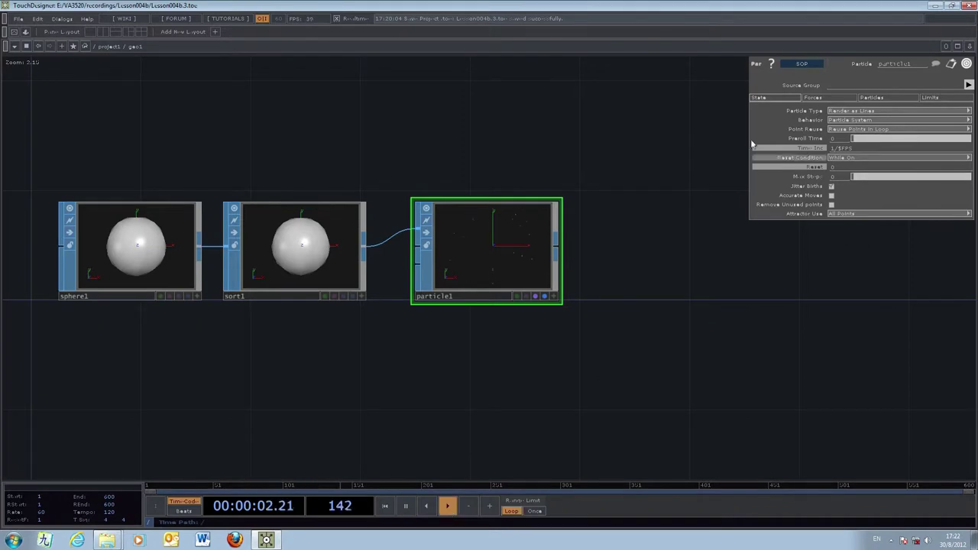
pyautogui.click(872, 97)
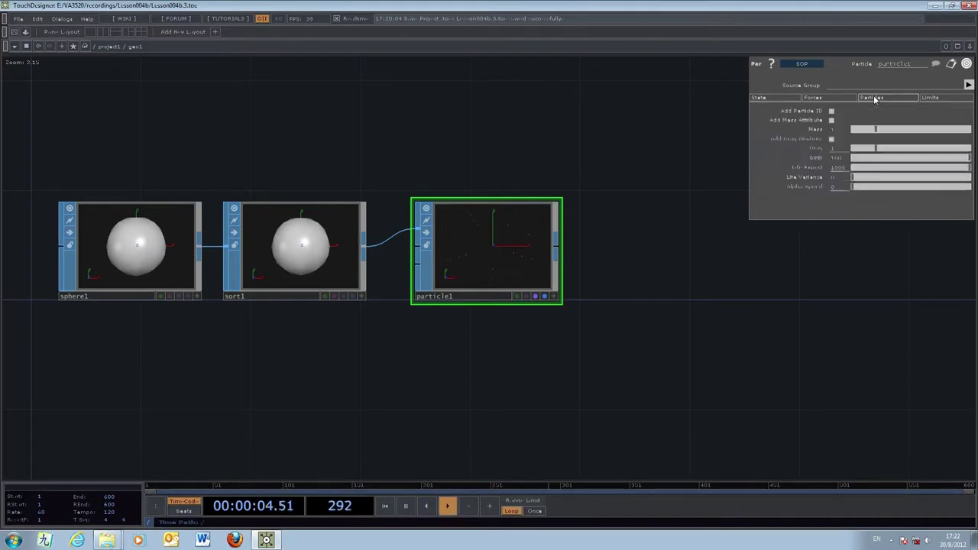
pyautogui.click(834, 168)
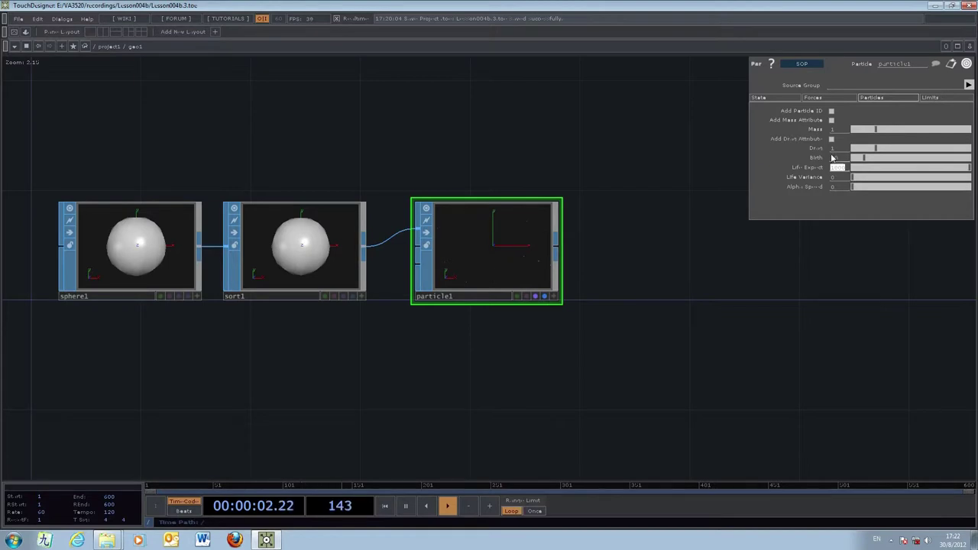
pyautogui.write('100')
pyautogui.press('Return')
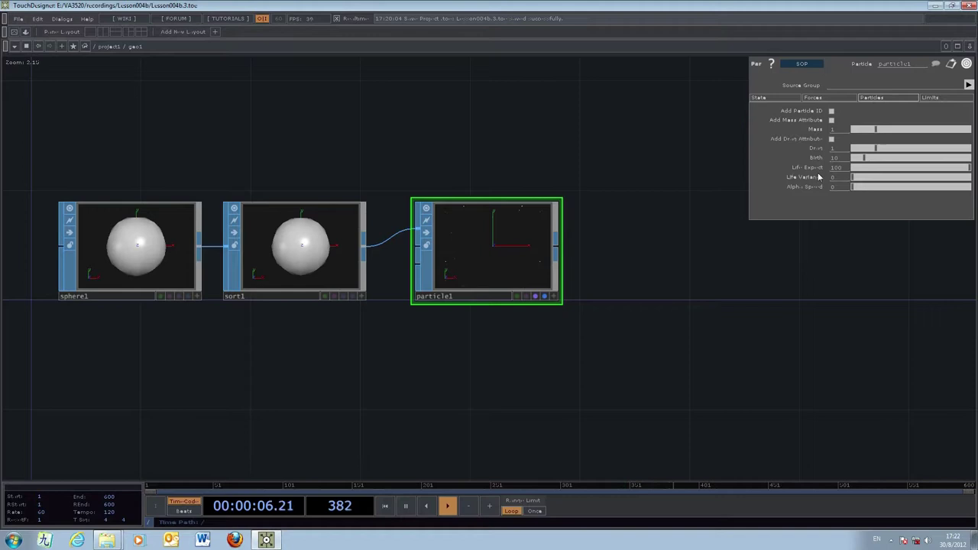
pyautogui.click(833, 158)
pyautogui.write('5')
pyautogui.press('Return')
pyautogui.click(833, 167)
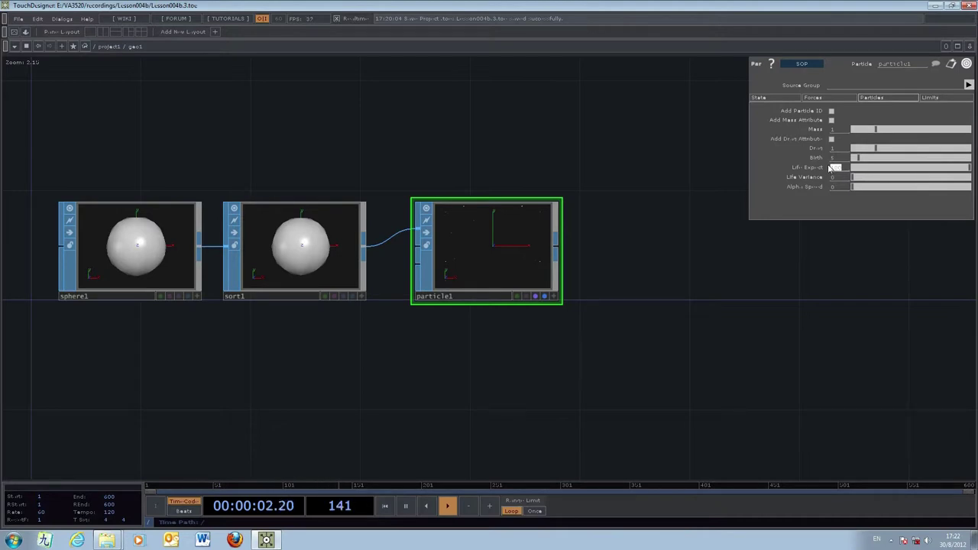
pyautogui.write('50')
pyautogui.press('Return')
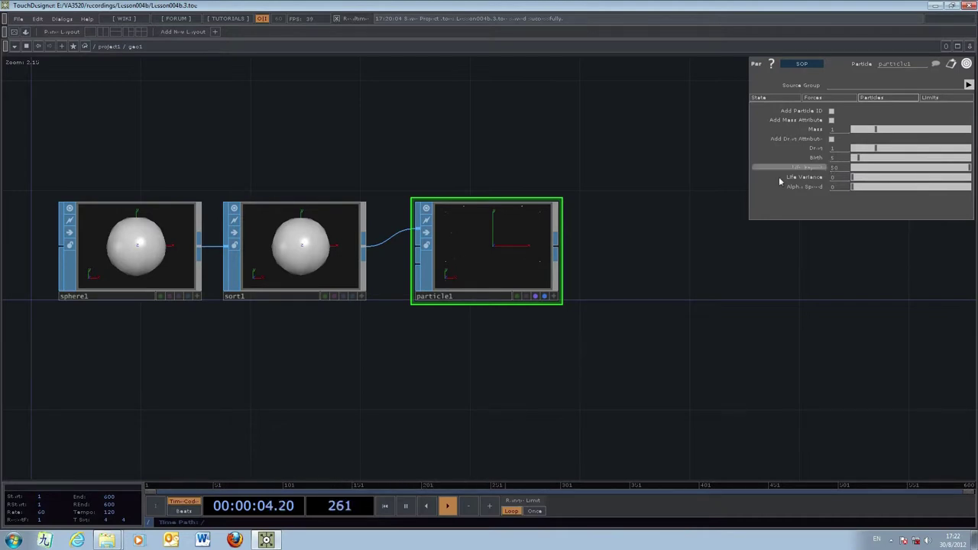
# Set particle1's Turbulence force to 0.15, 0.05 and 0.5
pyautogui.click(820, 98)
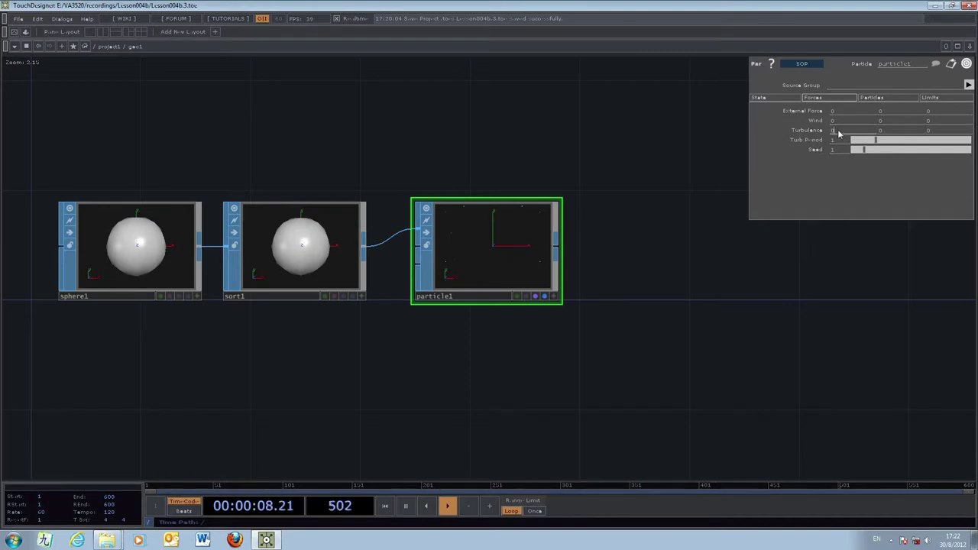
pyautogui.write('0.1')
pyautogui.write('5')
pyautogui.click(900, 131)
pyautogui.write('0.05')
pyautogui.click(934, 132)
pyautogui.write('.5')
pyautogui.press('Return')
# Reset the particle simulation from particle1's State page
pyautogui.click(774, 98)
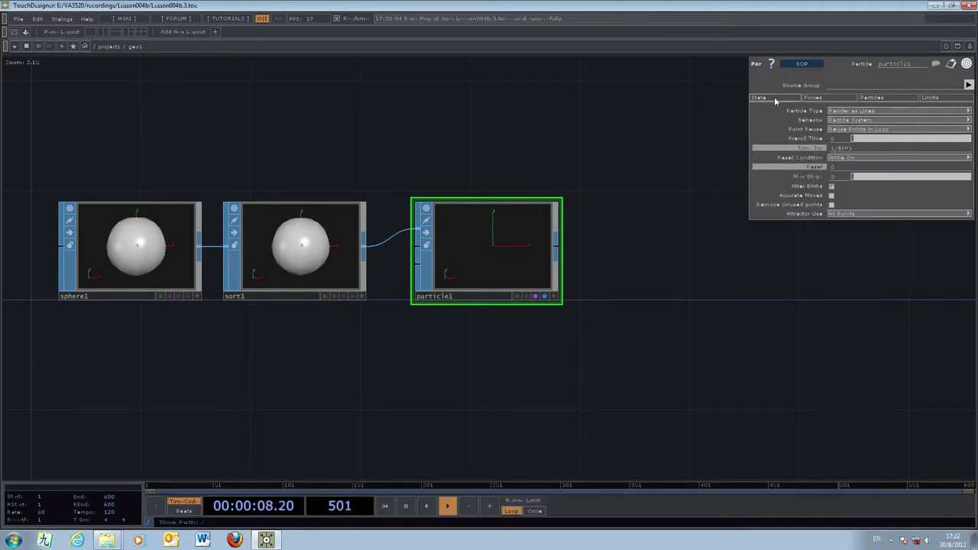
pyautogui.click(831, 167)
pyautogui.moveTo(662, 369); pyautogui.dragTo(718, 316)
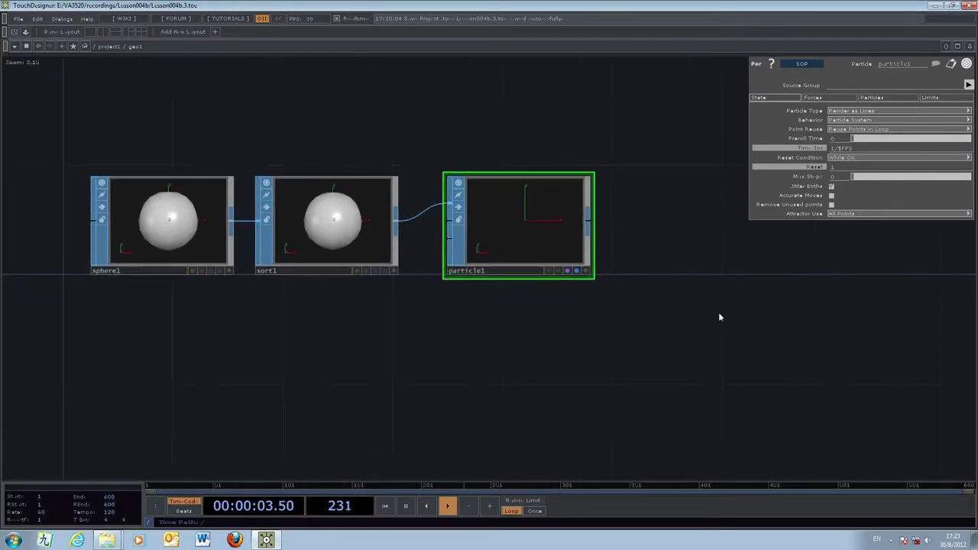
pyautogui.click(831, 167)
# In project1, turn out1's network background on and then off again
pyautogui.click(98, 47)
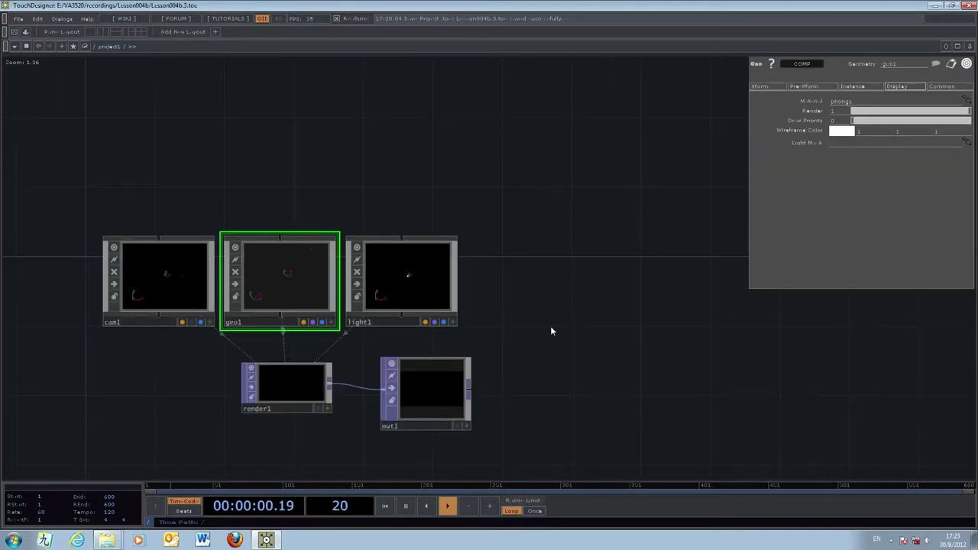
pyautogui.moveTo(540, 316); pyautogui.dragTo(519, 297)
pyautogui.click(432, 367)
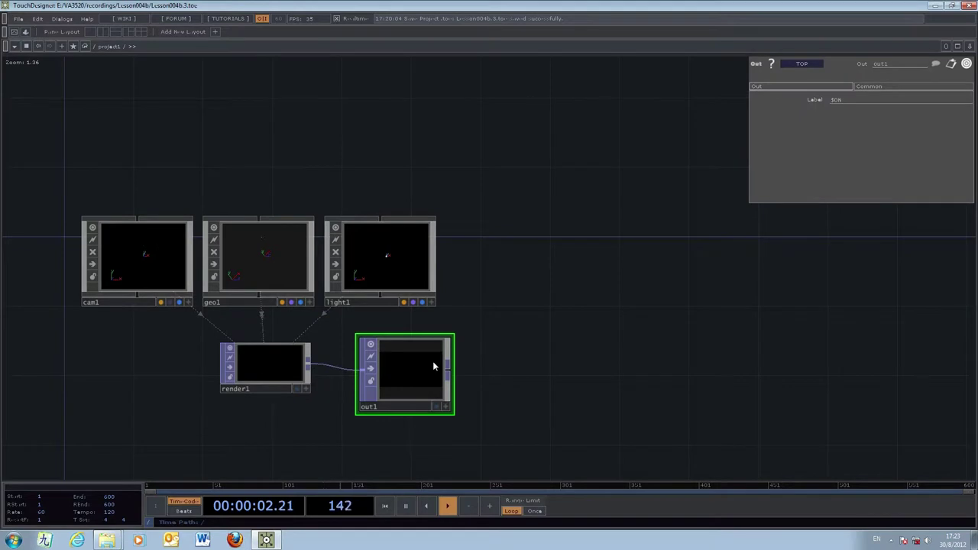
pyautogui.click(437, 407)
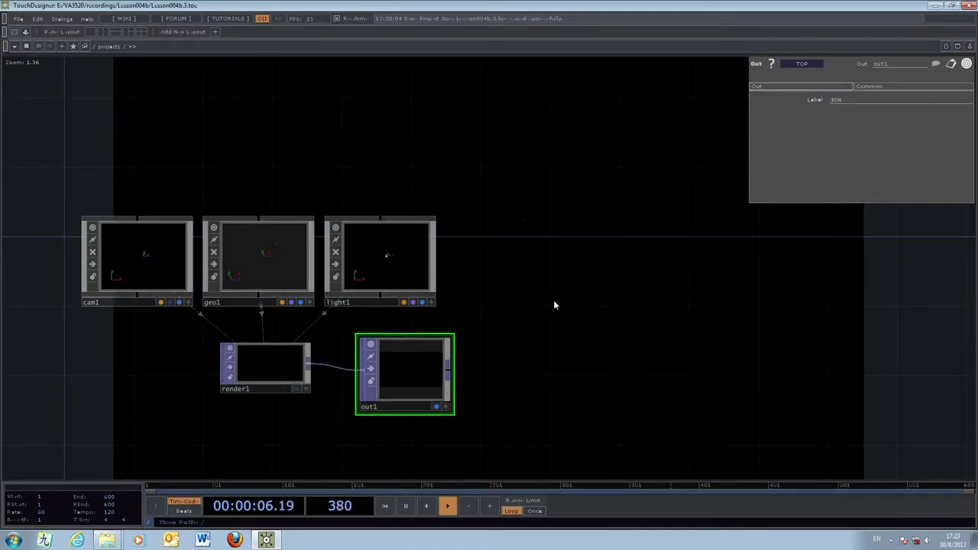
pyautogui.click(436, 407)
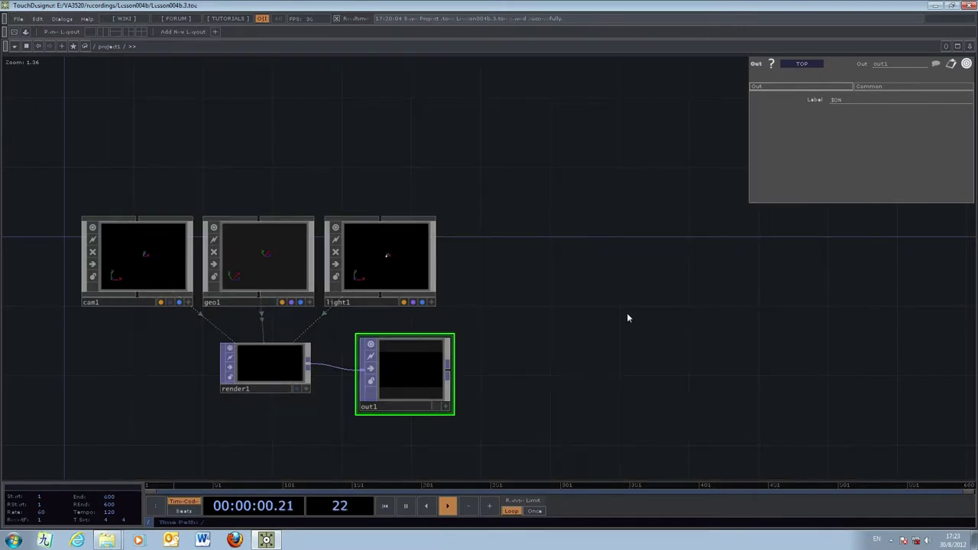
# Go back inside geo1 and pause timeline playback
pyautogui.moveTo(626, 318); pyautogui.dragTo(613, 359)
pyautogui.click(256, 317)
pyautogui.press('i')
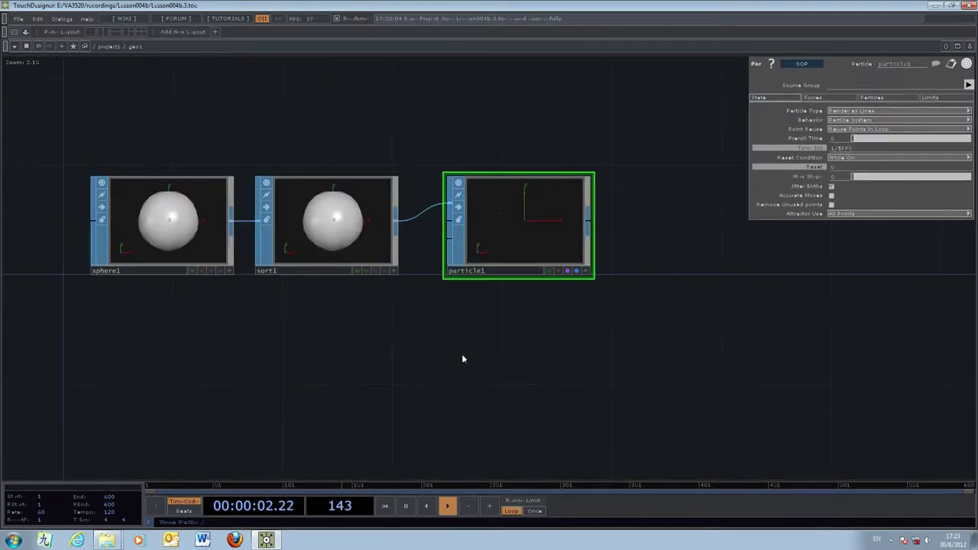
pyautogui.moveTo(710, 315); pyautogui.dragTo(689, 392)
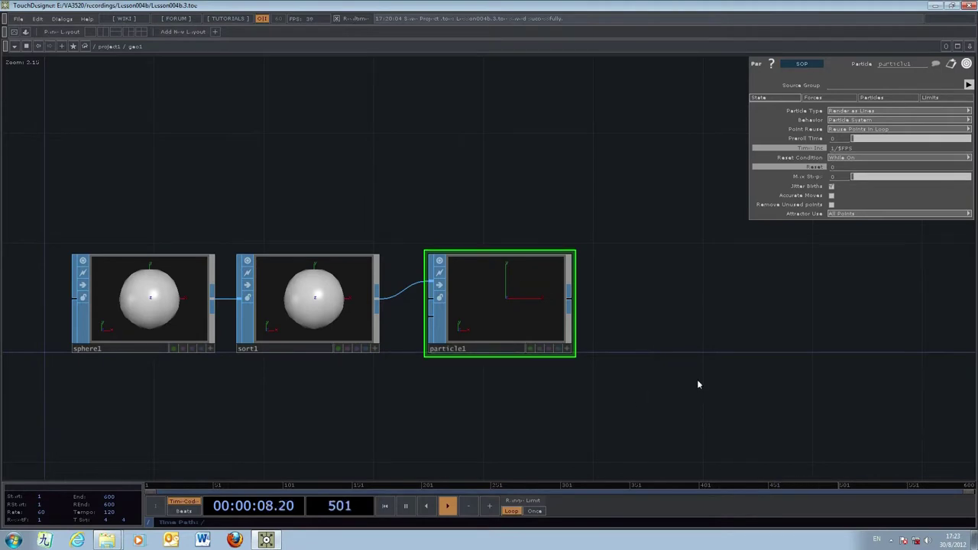
pyautogui.click(406, 506)
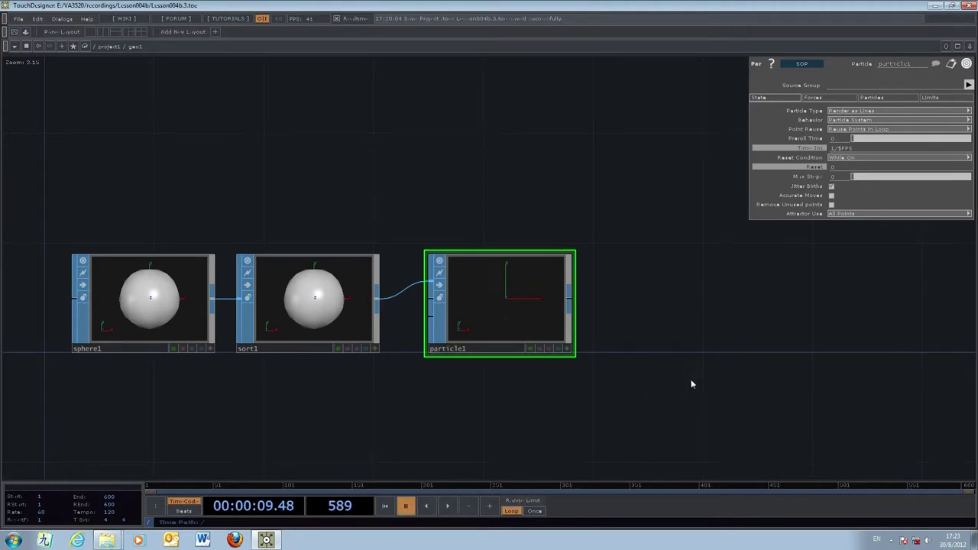
# Add a box1 SOP above the sphere chain inside geo1
pyautogui.moveTo(690, 385); pyautogui.dragTo(696, 404)
pyautogui.press('Tab')
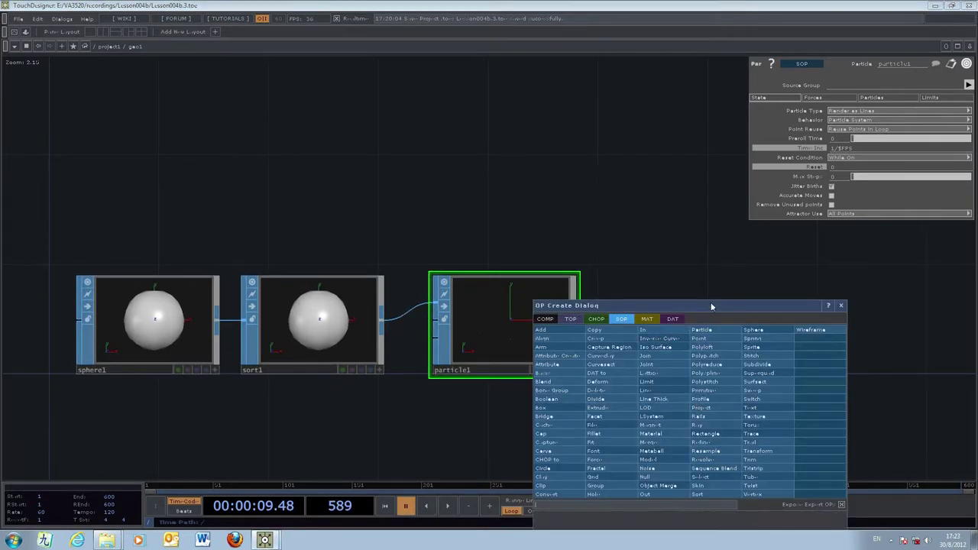
pyautogui.moveTo(711, 304); pyautogui.dragTo(751, 242)
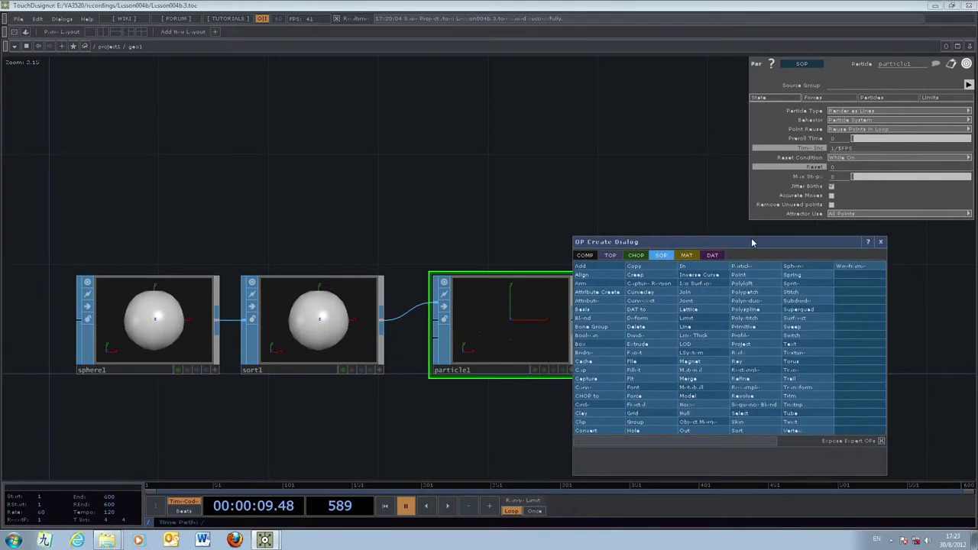
pyautogui.click(582, 344)
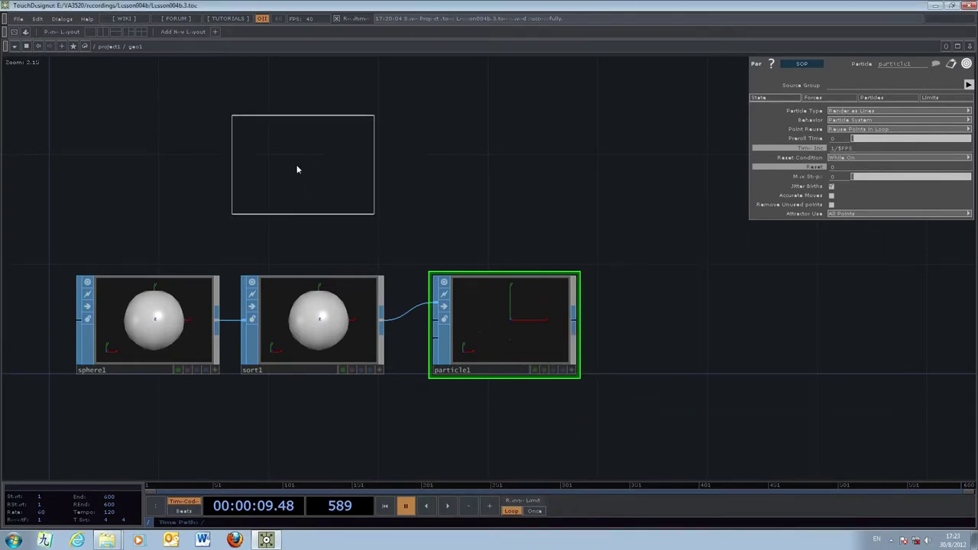
pyautogui.click(154, 197)
pyautogui.moveTo(376, 200); pyautogui.dragTo(374, 221)
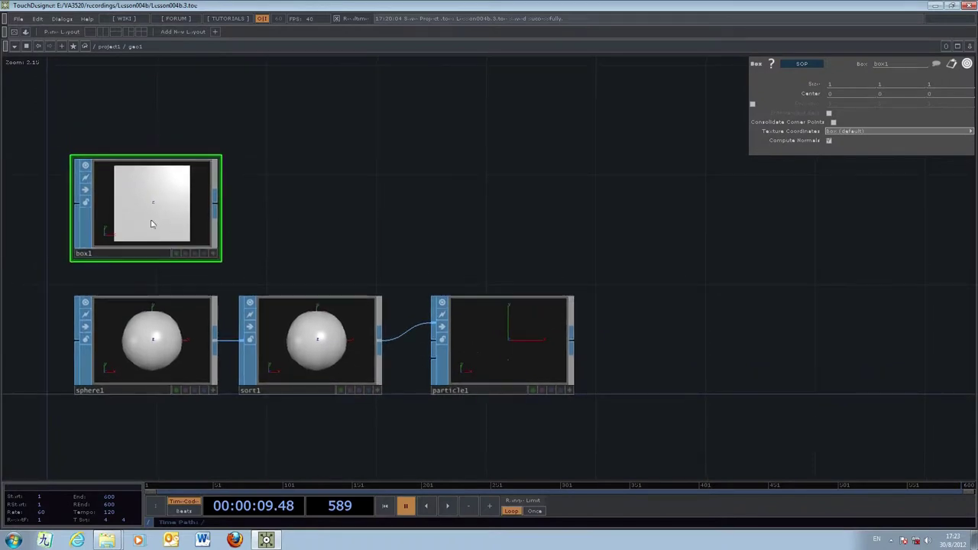
# Set box1's size to 1 × 0.1 × 0.1, making a thin bar
pyautogui.click(831, 84)
pyautogui.write('0.1')
pyautogui.press('Return')
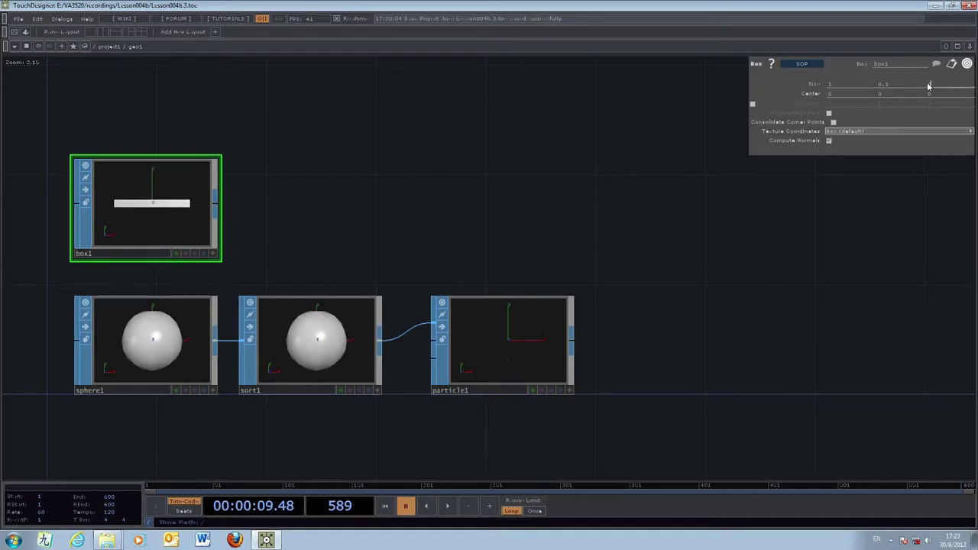
pyautogui.write('0.1')
pyautogui.press('Return')
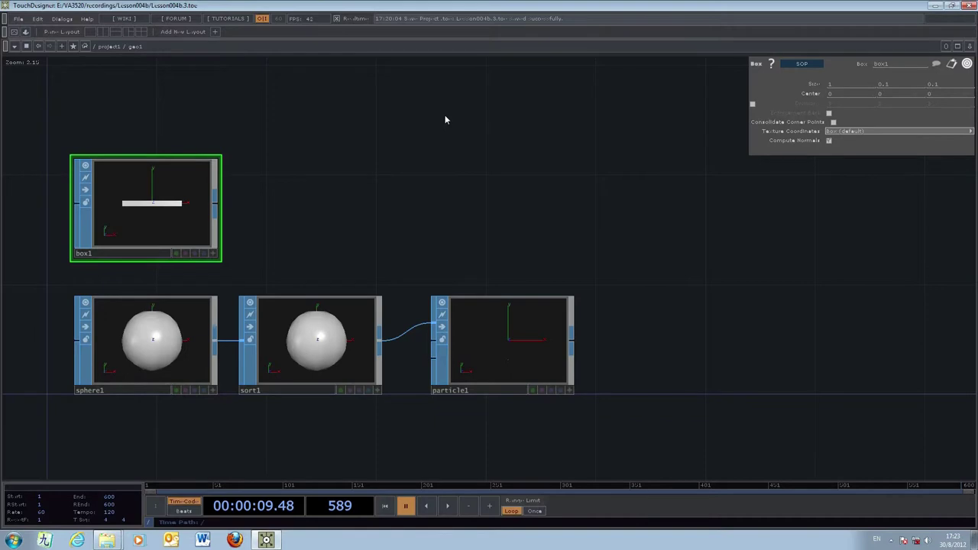
# Create copy1 with box1 as its source and particle1 as the template points
pyautogui.press('Tab')
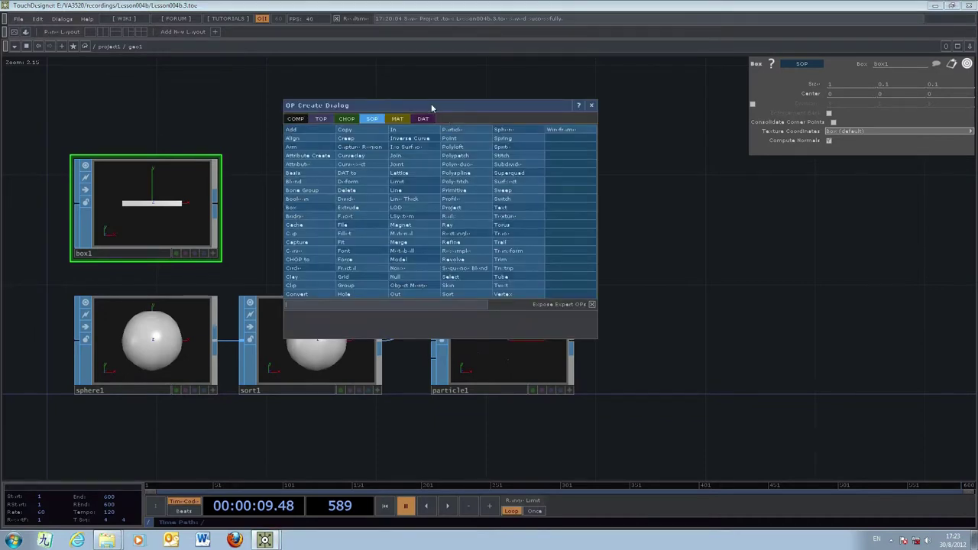
pyautogui.moveTo(432, 107); pyautogui.dragTo(705, 177)
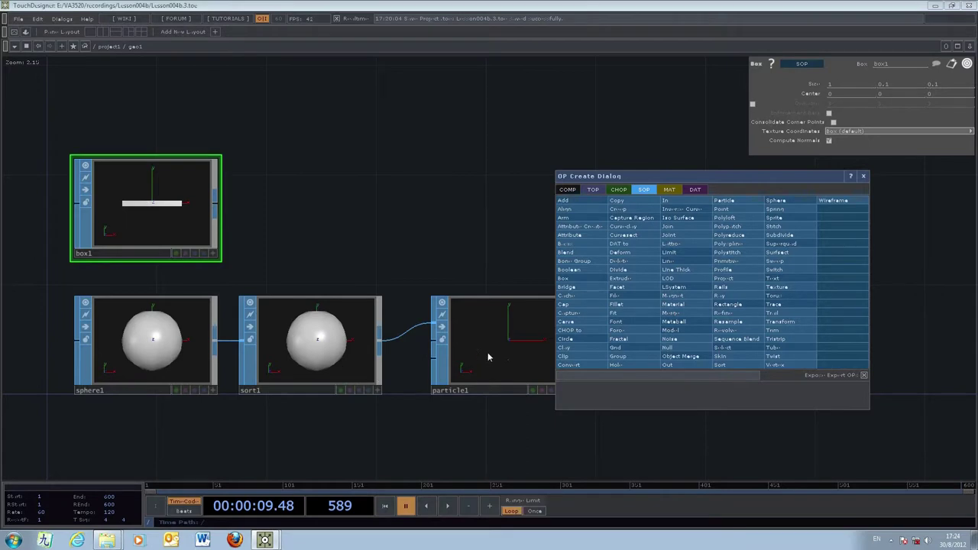
pyautogui.click(640, 204)
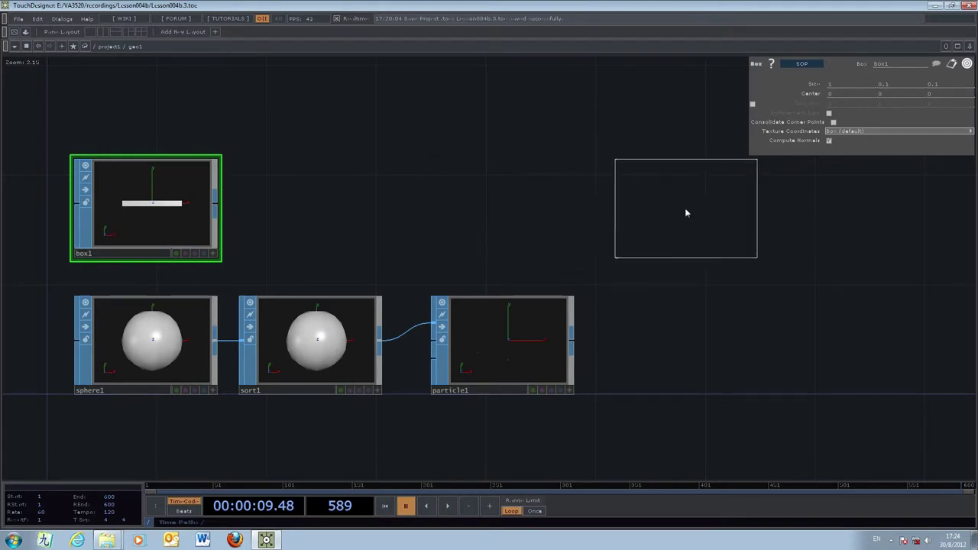
pyautogui.click(661, 214)
pyautogui.moveTo(745, 386); pyautogui.dragTo(677, 376)
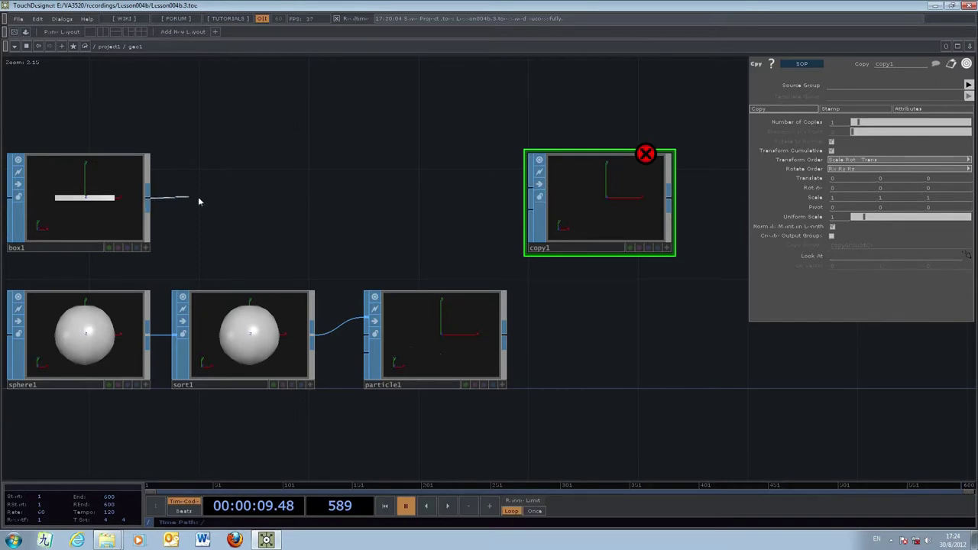
pyautogui.moveTo(198, 202); pyautogui.dragTo(530, 187)
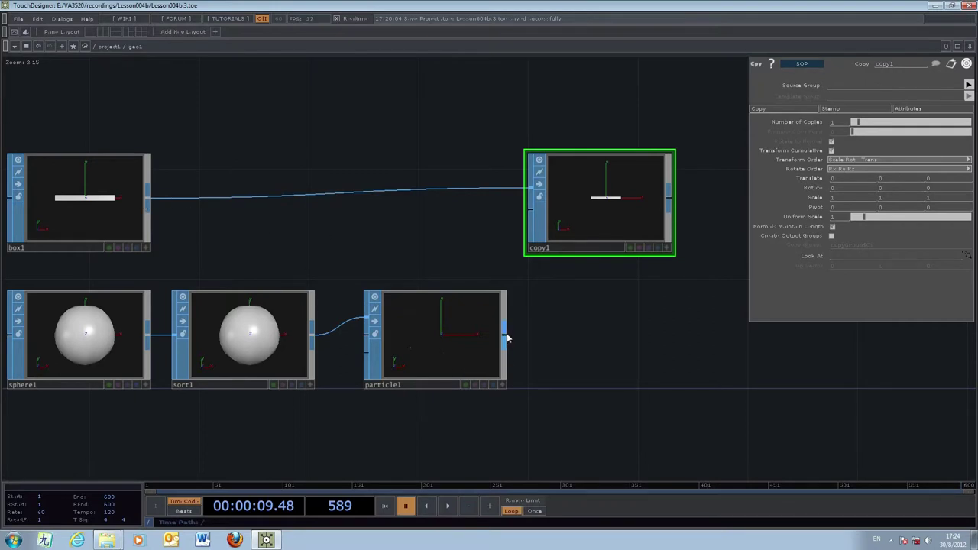
pyautogui.moveTo(474, 266); pyautogui.dragTo(531, 208)
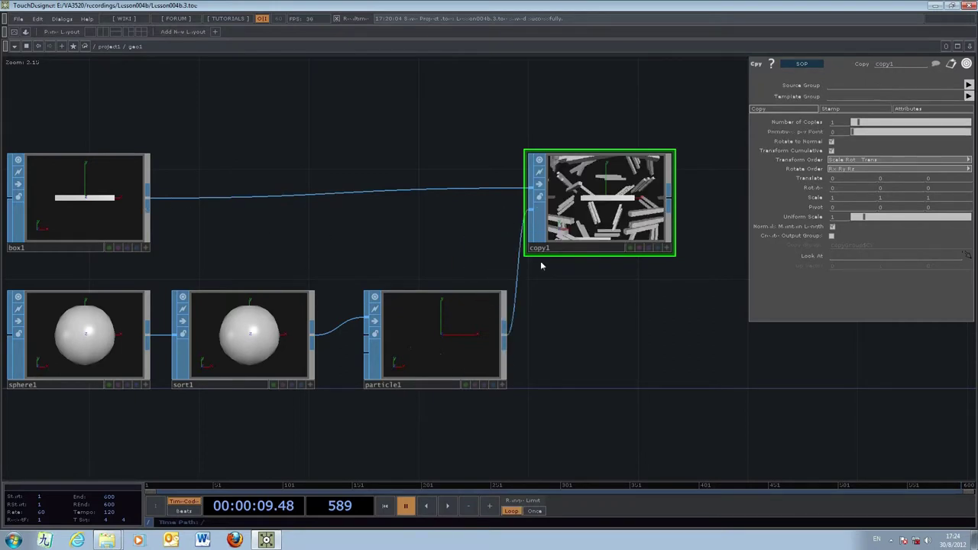
pyautogui.moveTo(557, 431); pyautogui.dragTo(621, 343)
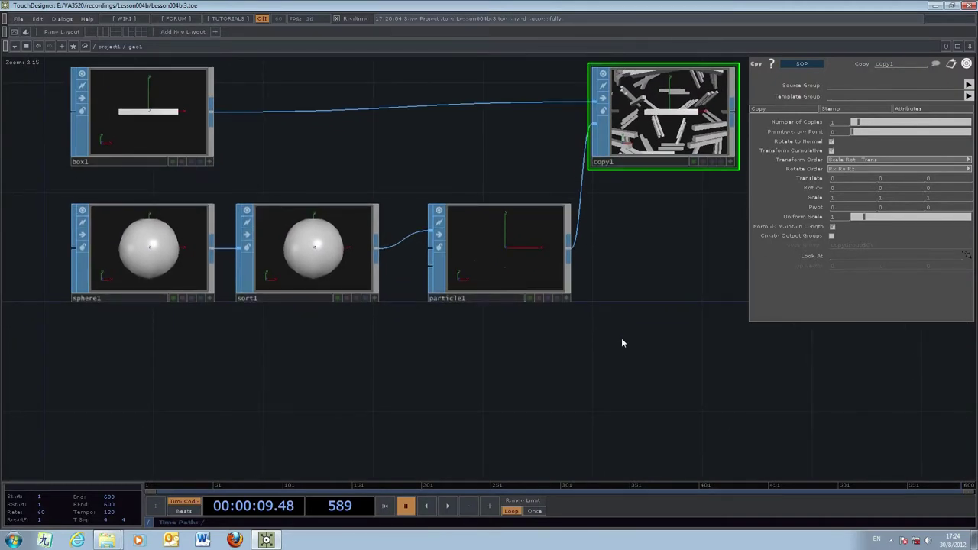
# Add a force1 SOP below the sphere chain
pyautogui.doubleClick(633, 391)
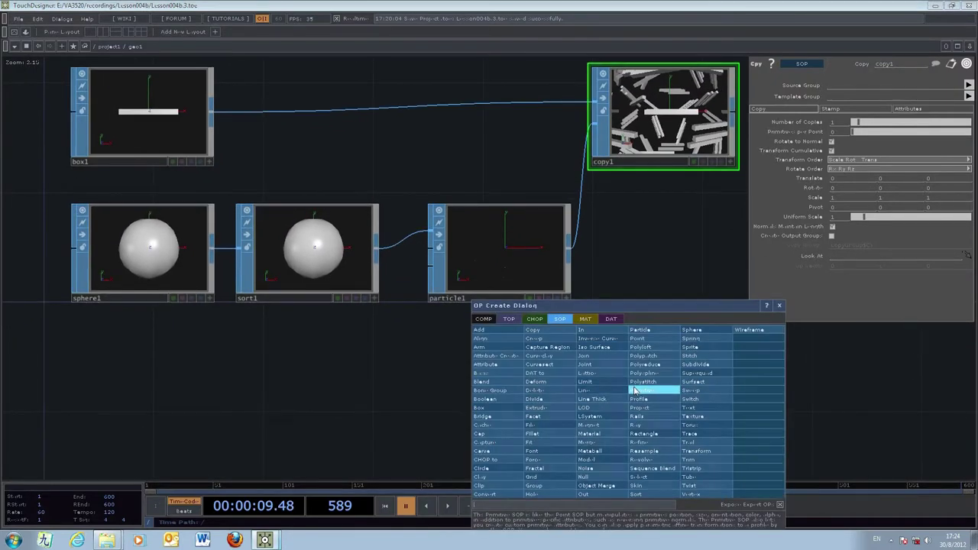
pyautogui.moveTo(577, 306); pyautogui.dragTo(599, 236)
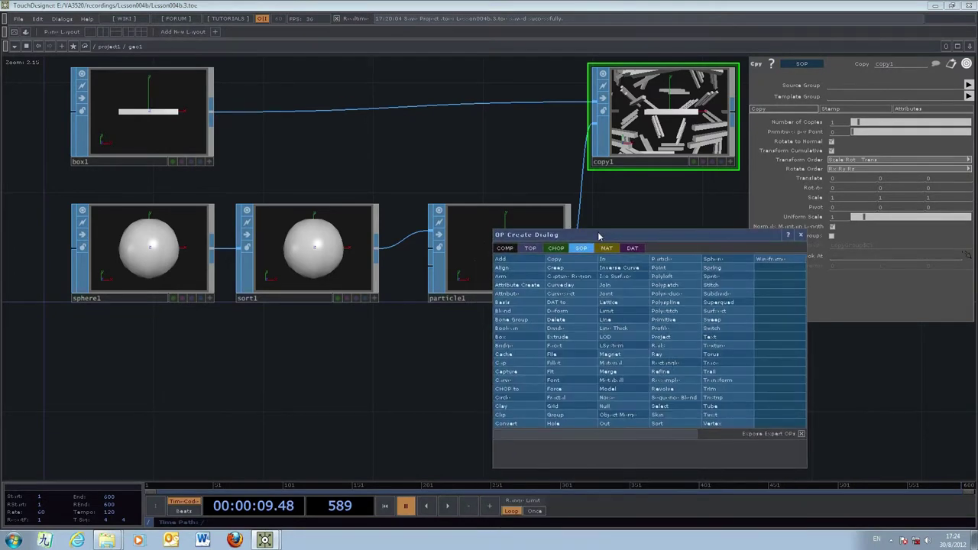
pyautogui.click(566, 389)
pyautogui.click(311, 390)
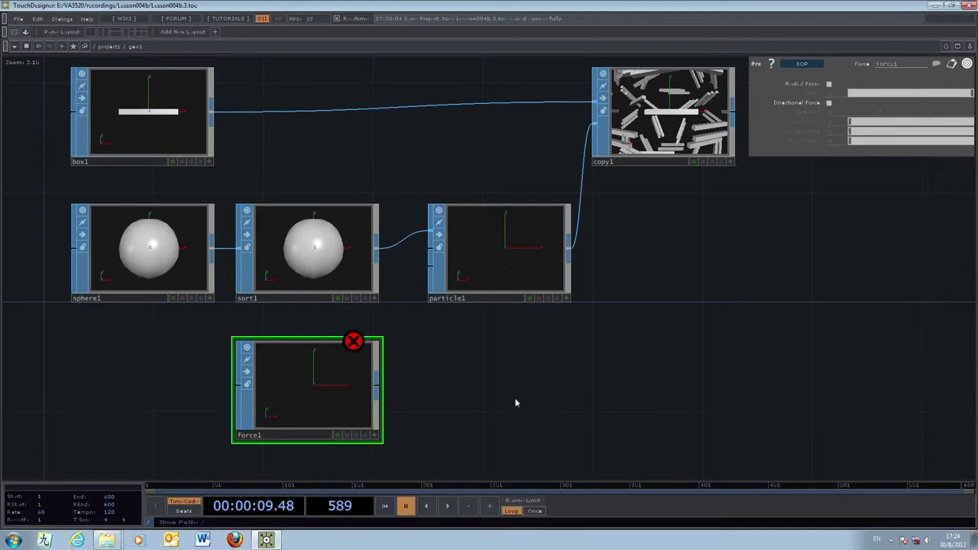
pyautogui.moveTo(515, 402); pyautogui.dragTo(624, 385)
# Add metaball1 feeding force1 and enlarge its radius to 20
pyautogui.doubleClick(623, 382)
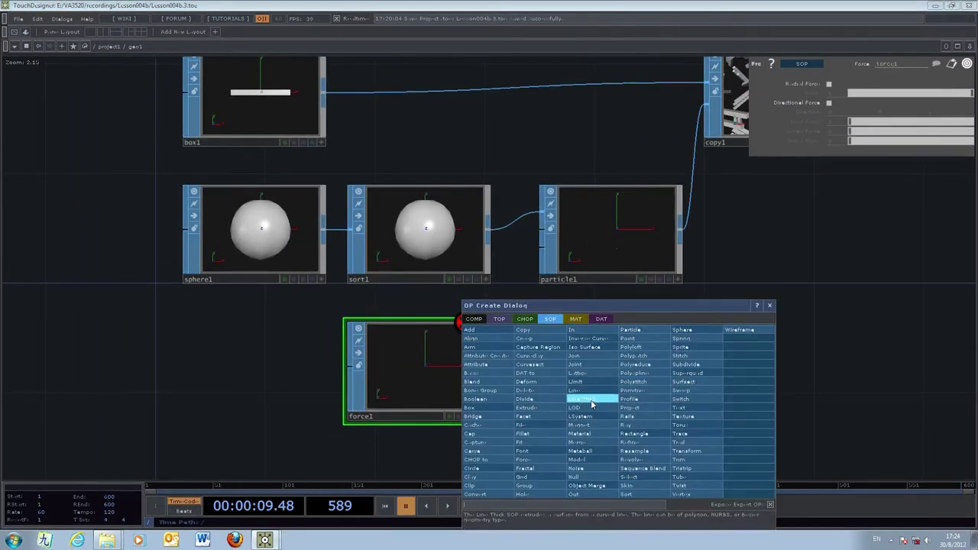
pyautogui.click(583, 450)
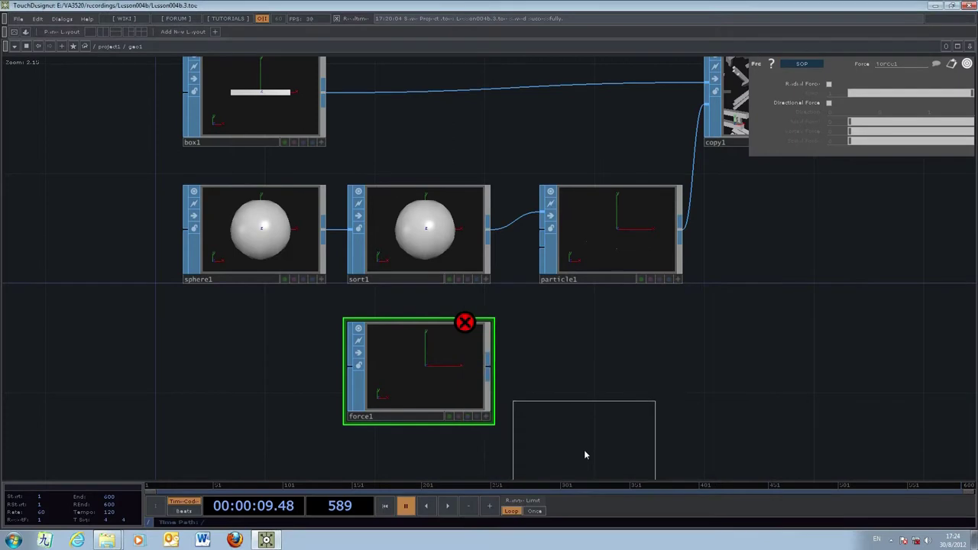
pyautogui.click(241, 367)
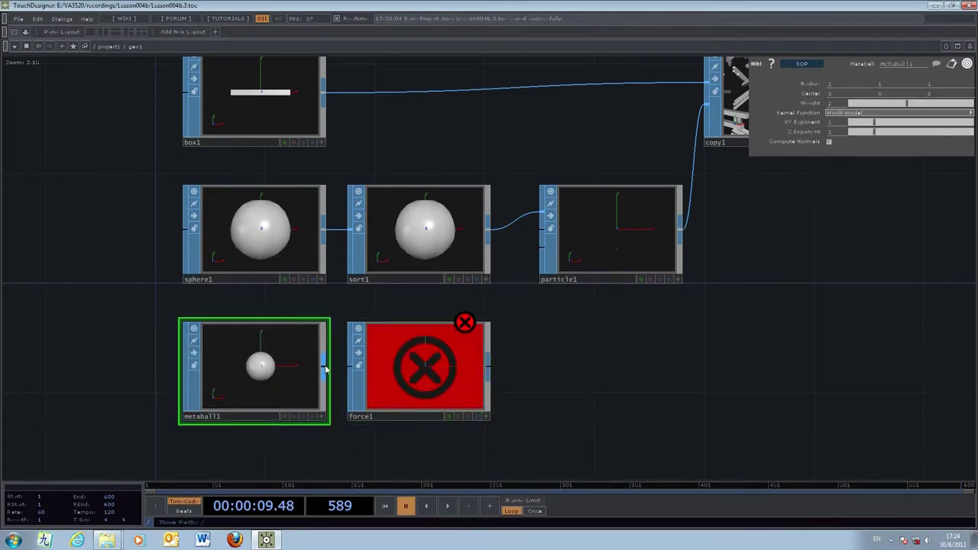
pyautogui.moveTo(329, 370); pyautogui.dragTo(340, 376)
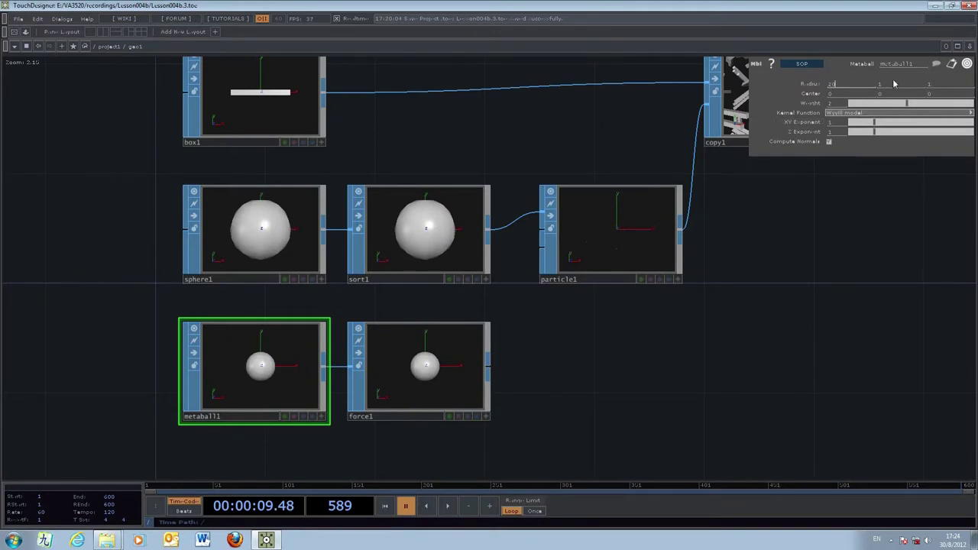
pyautogui.press('Return')
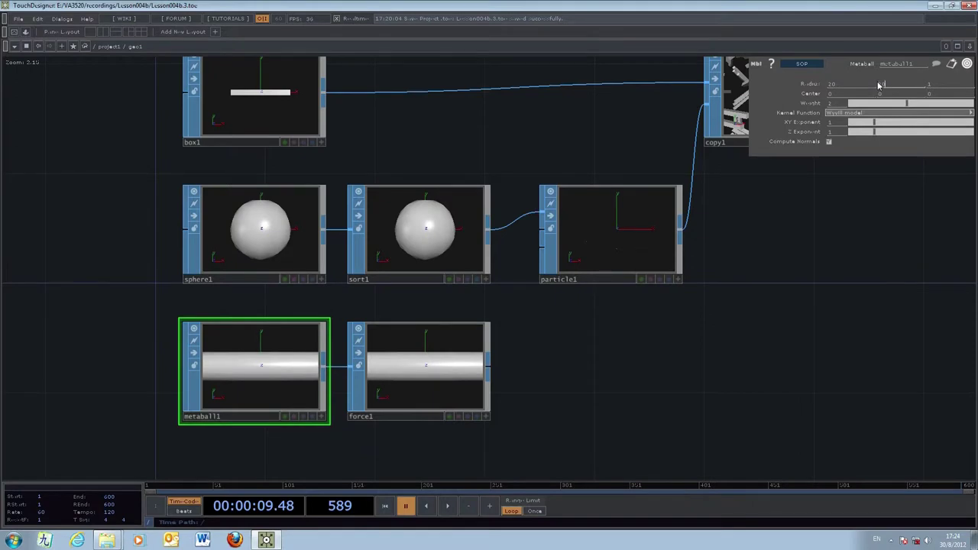
pyautogui.press('Return')
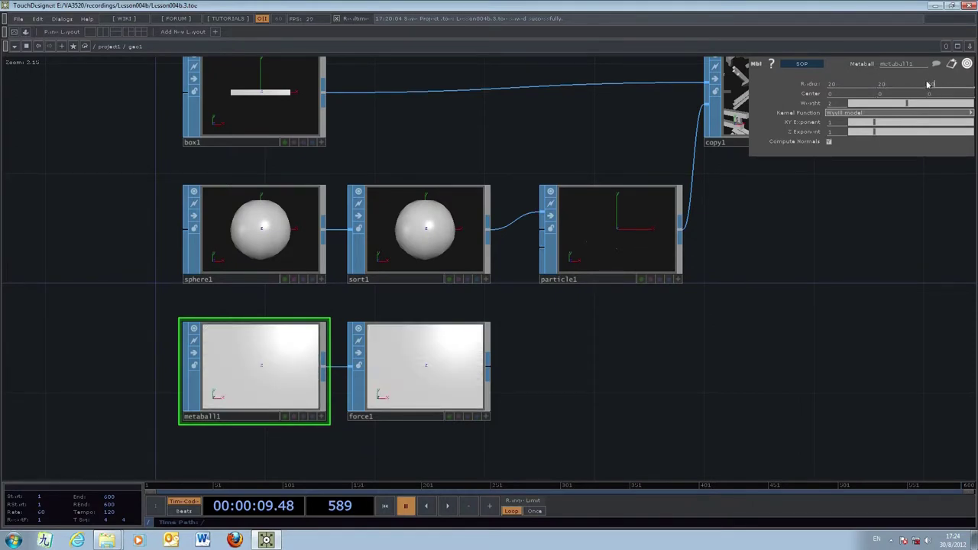
# Turn on force1's Directional Force with a spiral force of about 0.021
pyautogui.click(390, 336)
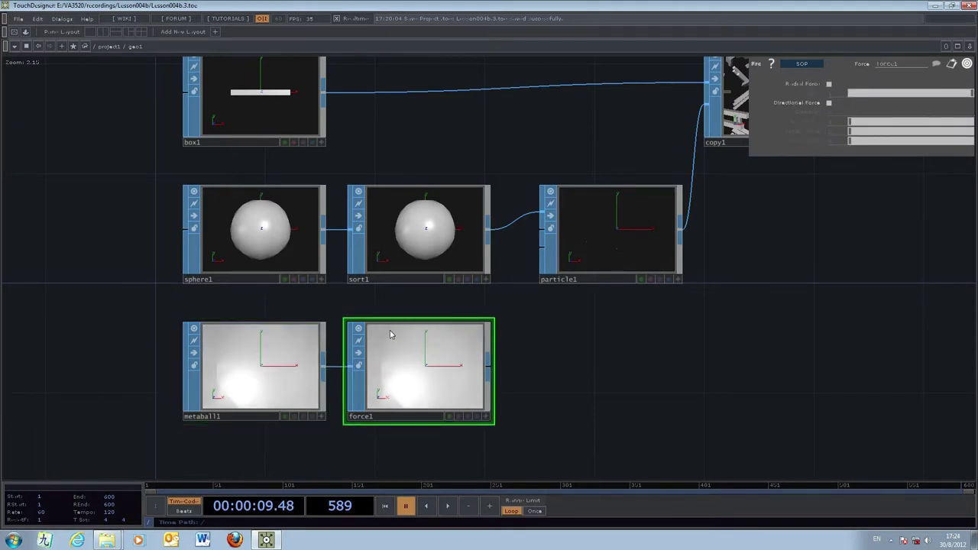
pyautogui.click(829, 103)
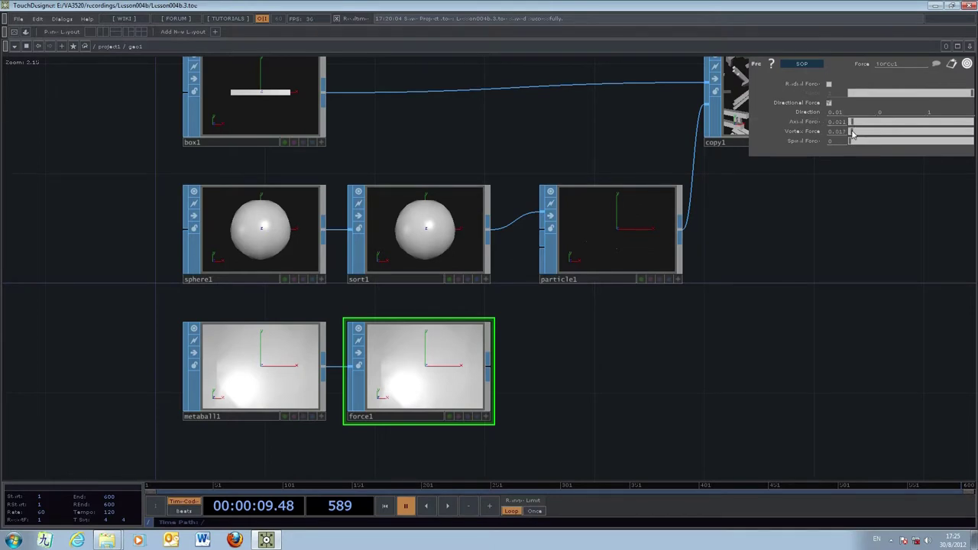
pyautogui.moveTo(851, 143); pyautogui.dragTo(853, 145)
# Save the project incrementally as Lesson004b.4.toe
pyautogui.click(18, 19)
pyautogui.click(31, 52)
pyautogui.moveTo(833, 294); pyautogui.dragTo(552, 378)
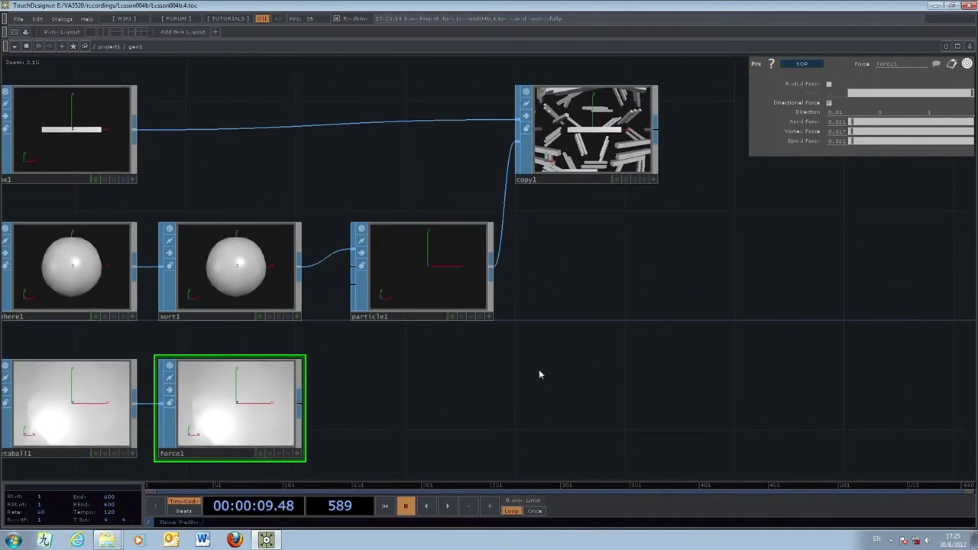
# Play the animation, reposition copy1, and set copy1 as geo1's rendered geometry
pyautogui.click(448, 505)
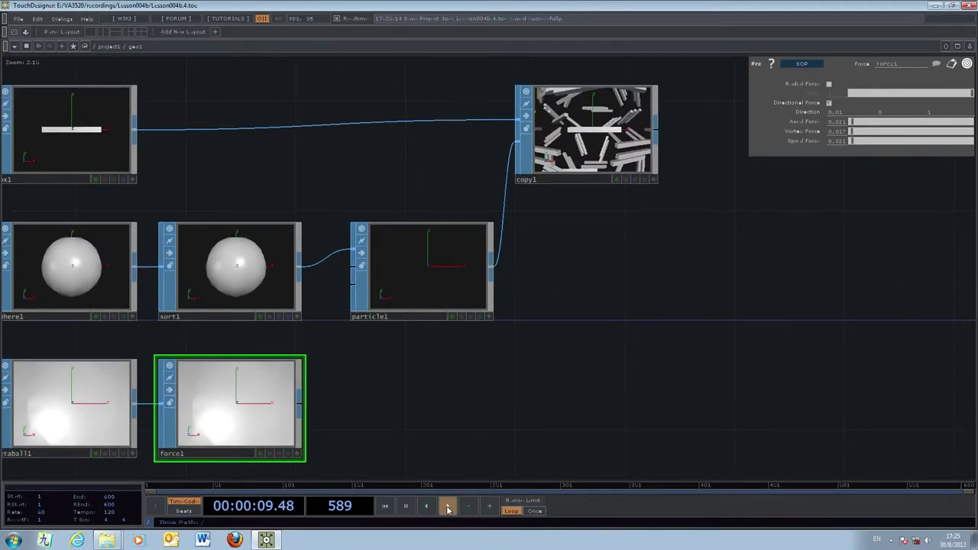
pyautogui.moveTo(693, 319); pyautogui.dragTo(693, 359)
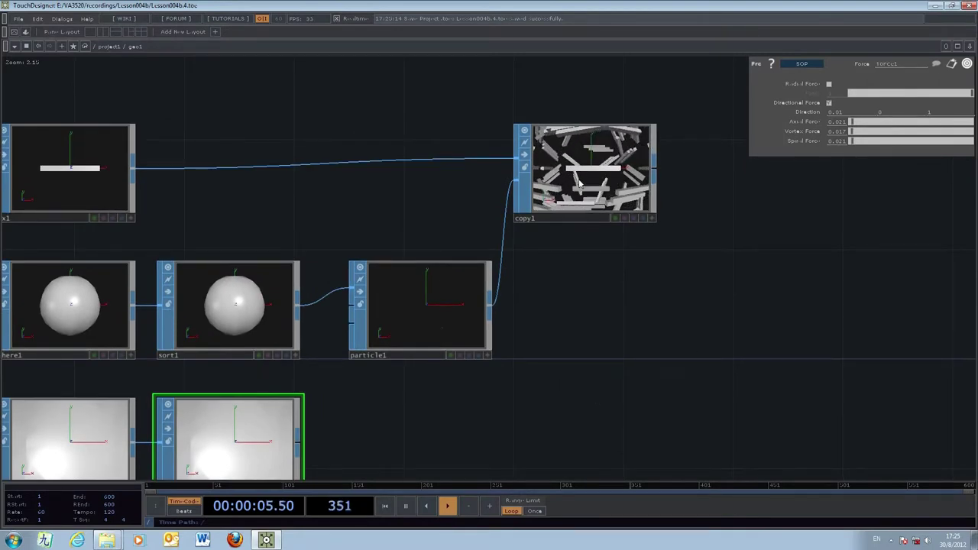
pyautogui.moveTo(595, 190); pyautogui.dragTo(623, 218)
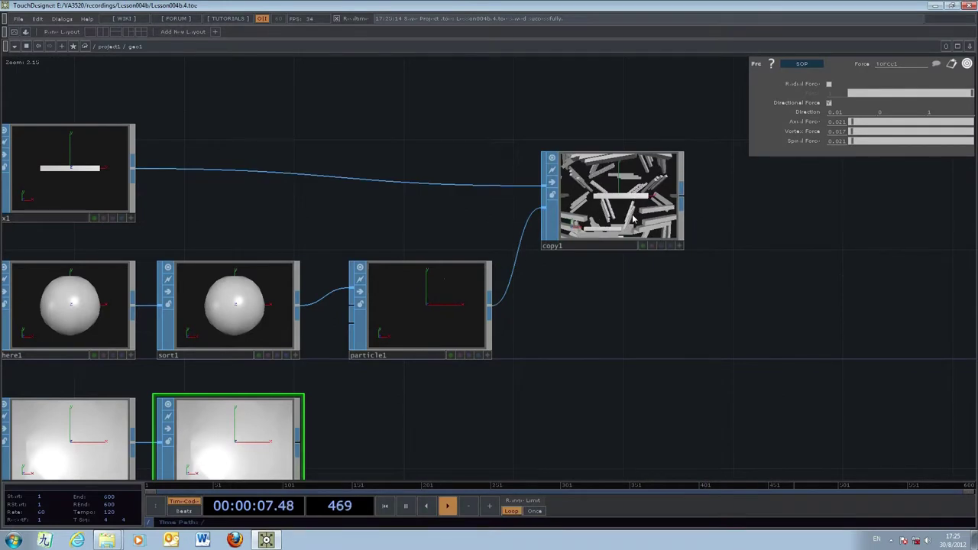
pyautogui.moveTo(744, 229); pyautogui.dragTo(738, 310)
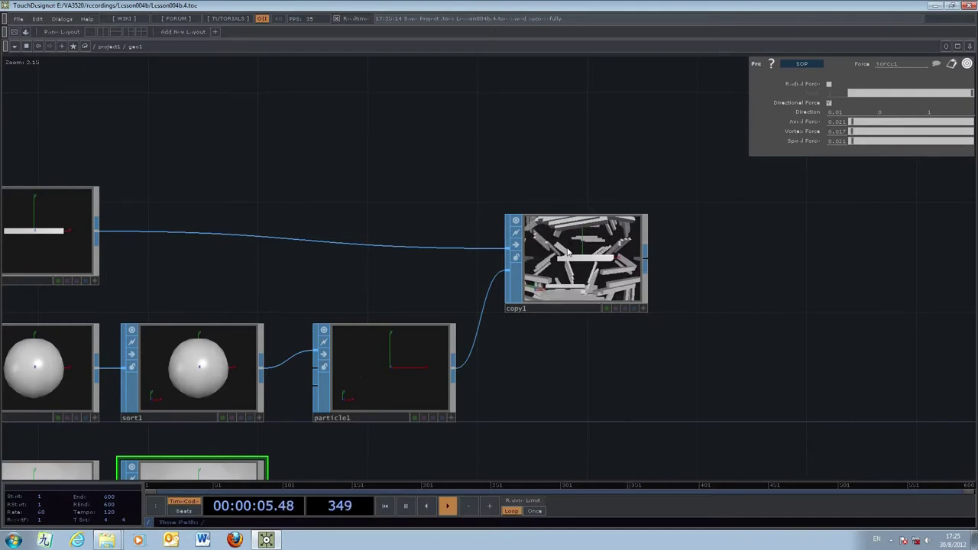
pyautogui.click(624, 308)
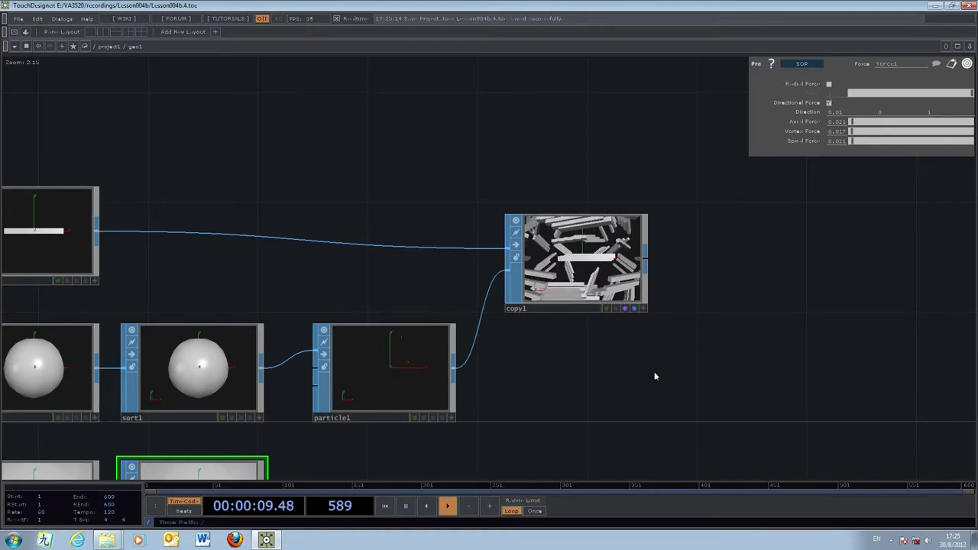
# Back in project1, save as Lesson004b.5.toe and turn on out1's background display flag
pyautogui.click(107, 46)
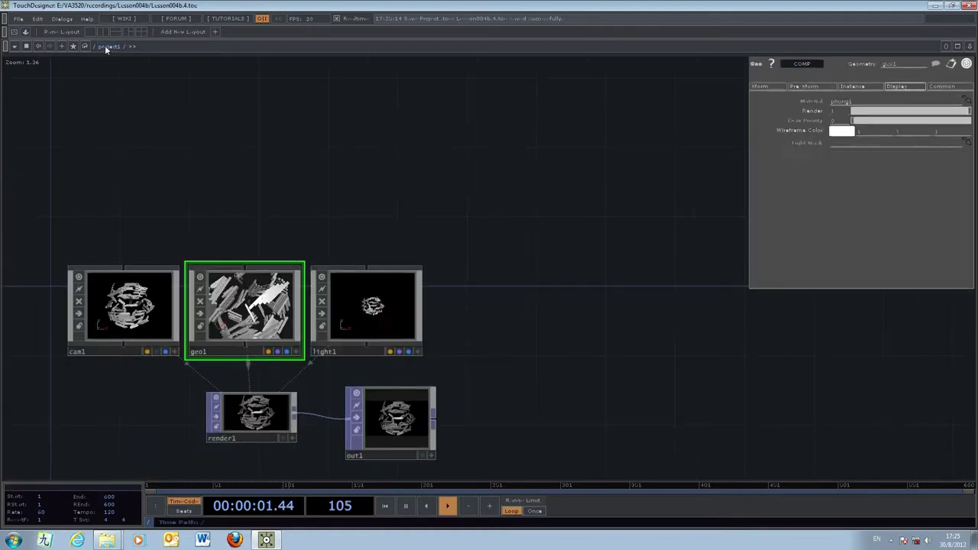
pyautogui.moveTo(110, 149); pyautogui.dragTo(127, 110)
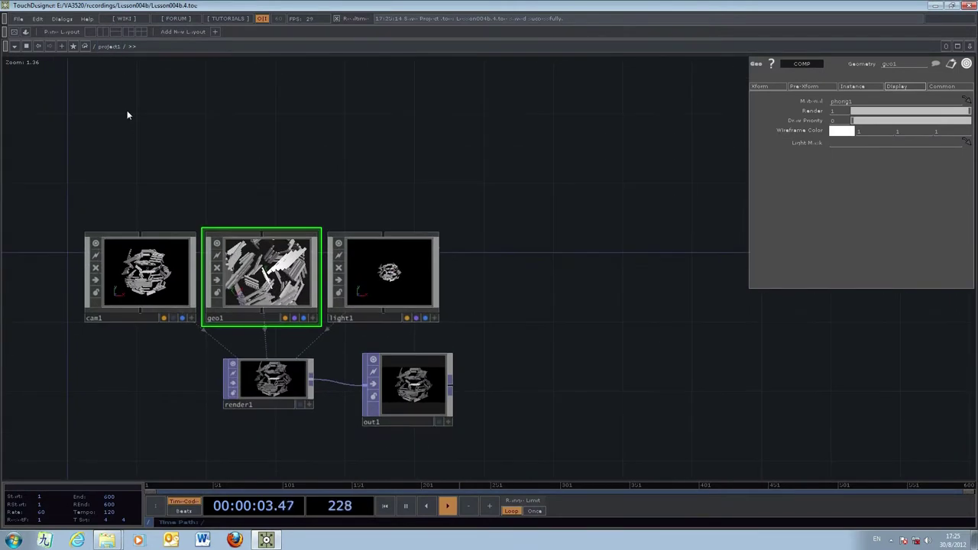
pyautogui.click(18, 19)
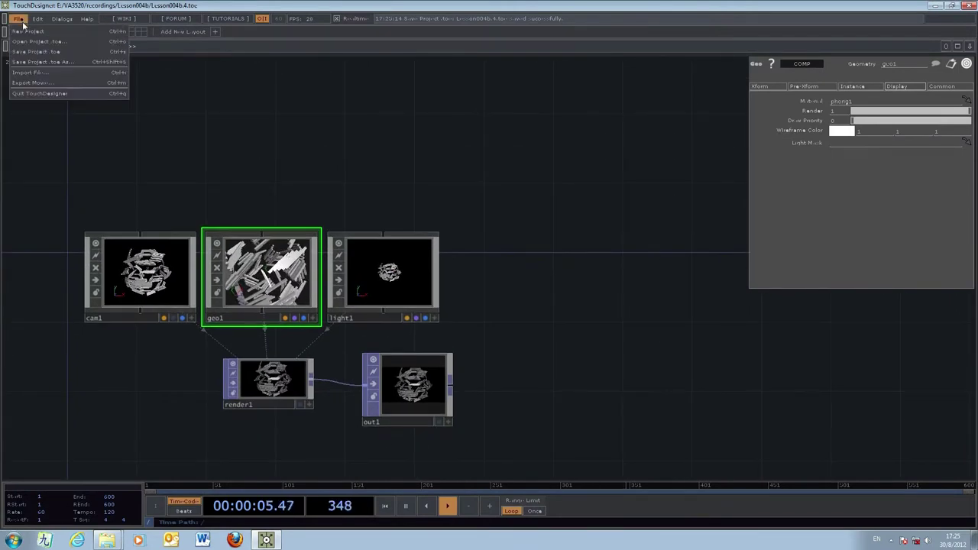
pyautogui.click(33, 52)
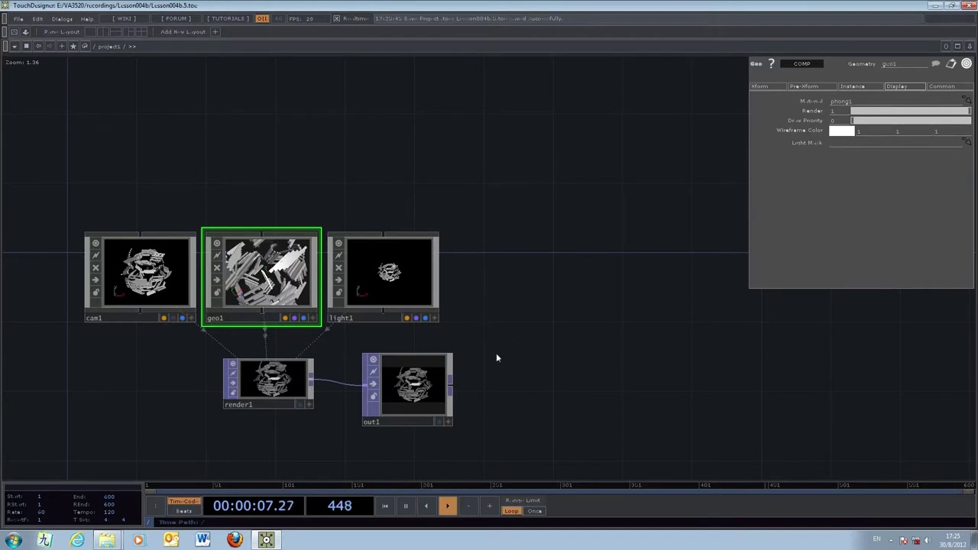
pyautogui.click(440, 422)
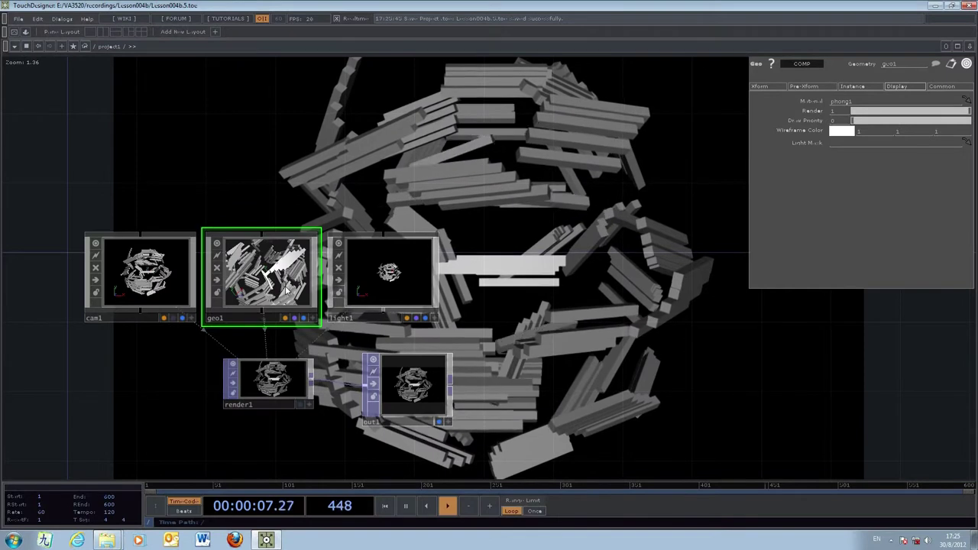
# Inside geo1, reset particle1's simulation twice with its Reset pulse
pyautogui.press('i')
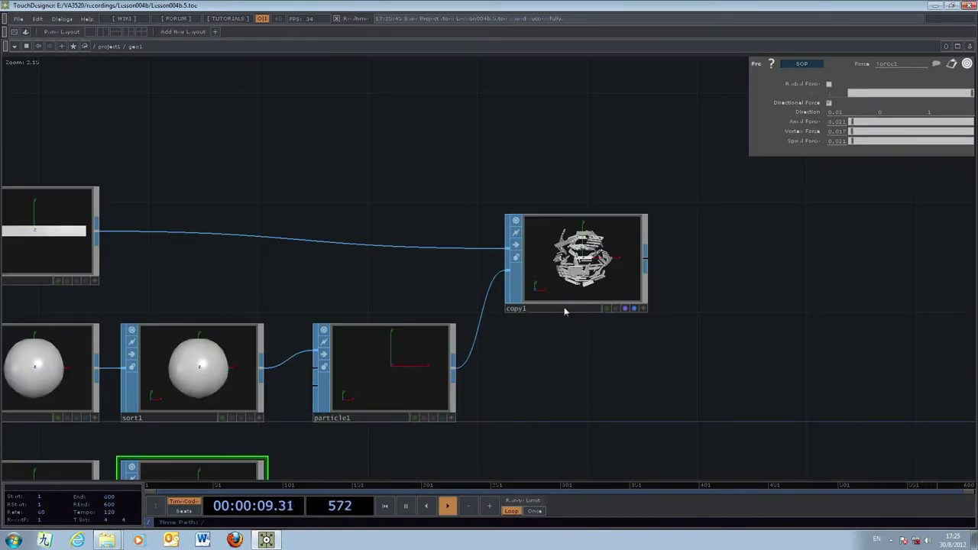
pyautogui.click(360, 319)
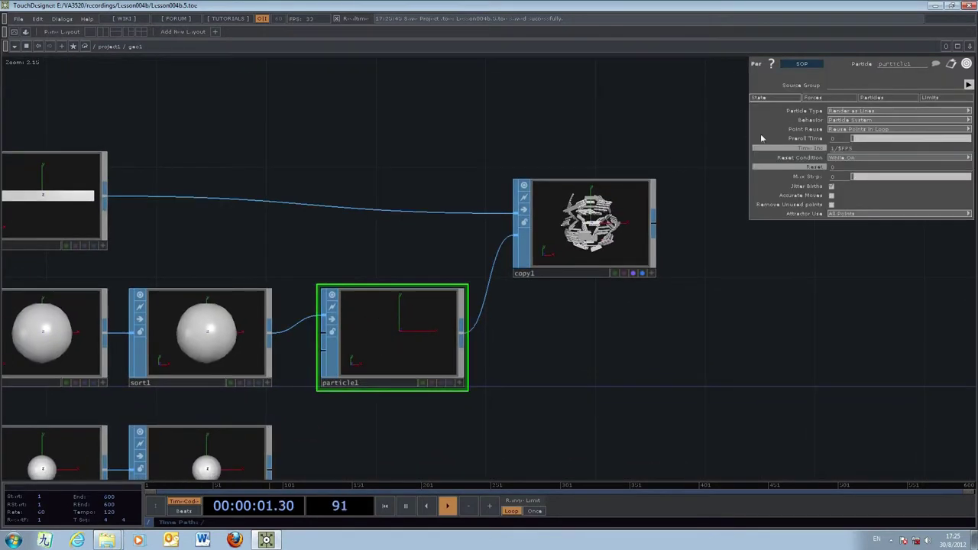
pyautogui.click(832, 168)
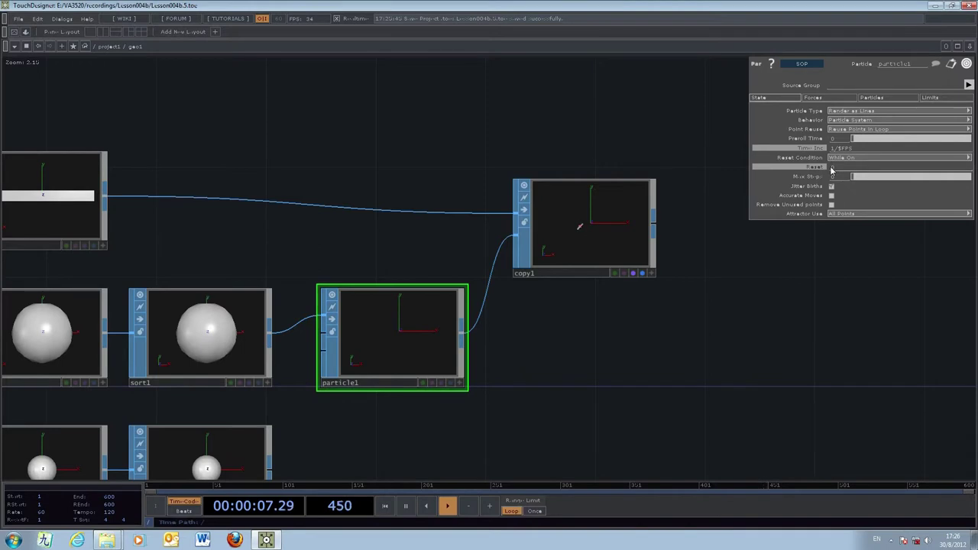
pyautogui.click(832, 167)
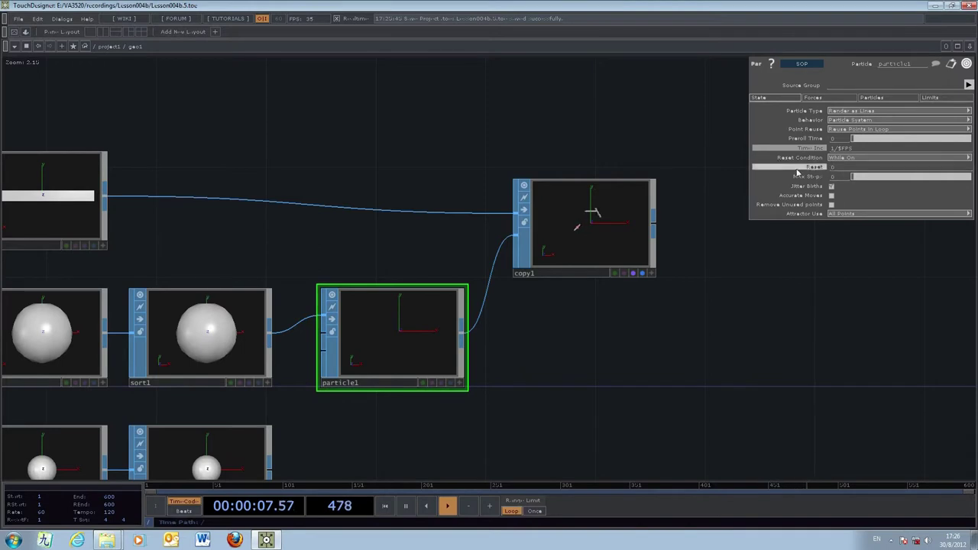
# Return to project1 and turn off out1's background display flag
pyautogui.click(109, 47)
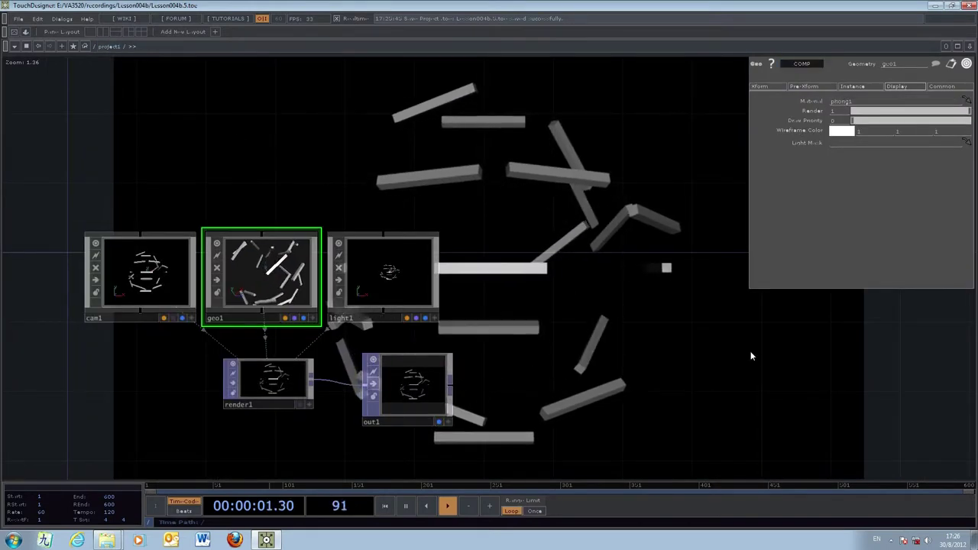
pyautogui.moveTo(731, 376); pyautogui.dragTo(762, 384)
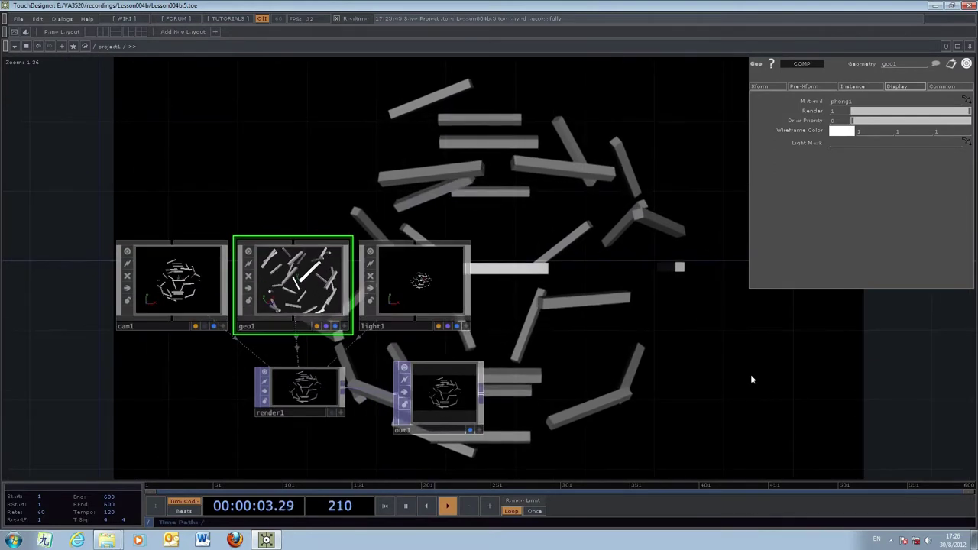
pyautogui.click(470, 429)
pyautogui.moveTo(608, 298); pyautogui.dragTo(708, 238)
# Create a Movie In TOP, movein1, placed above the network
pyautogui.press('Tab')
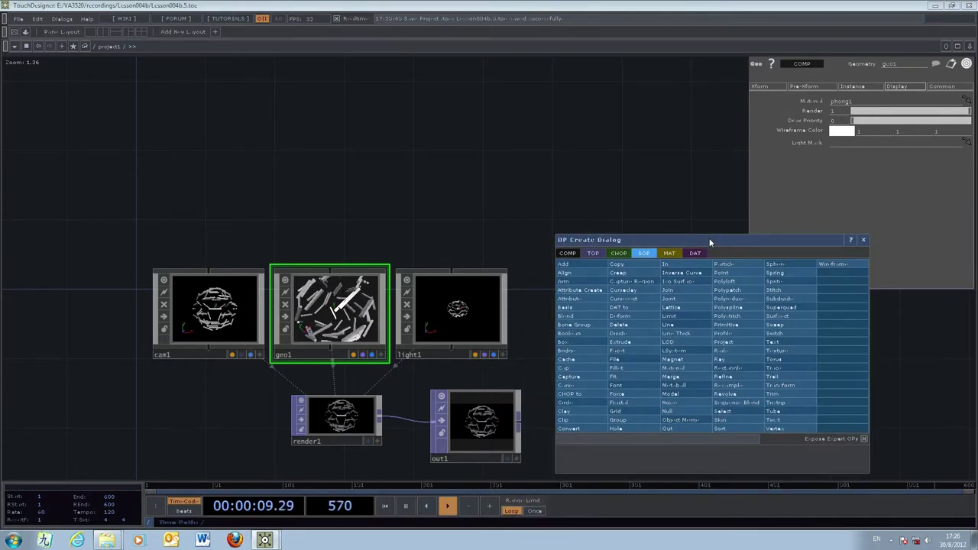
pyautogui.click(593, 254)
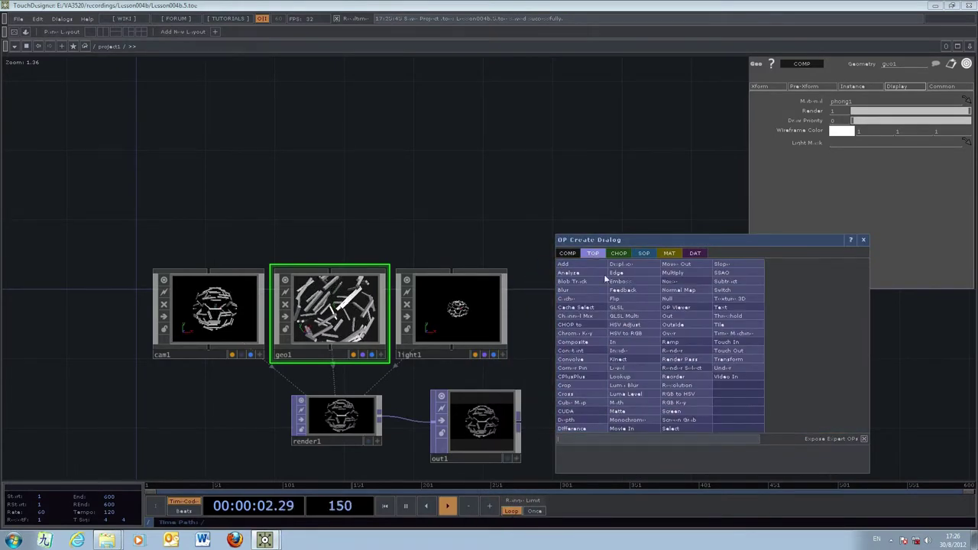
pyautogui.click(628, 427)
pyautogui.click(355, 137)
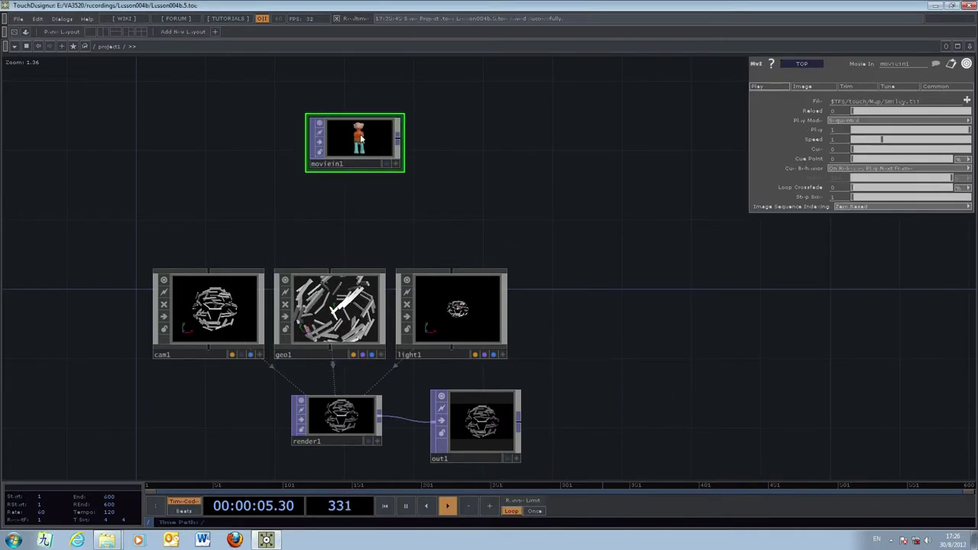
# Load the beautiful_and_amazing_640_02 cloud image into movein1
pyautogui.click(967, 101)
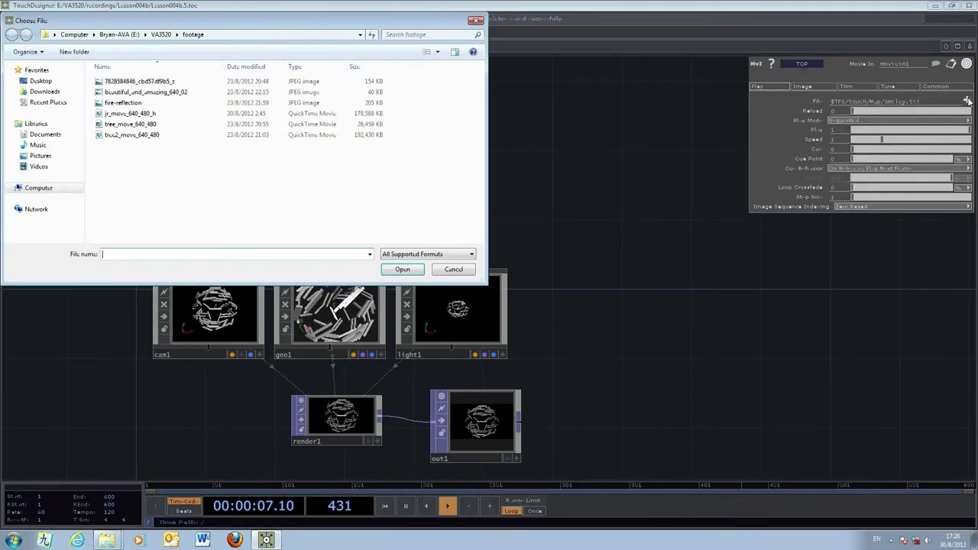
pyautogui.moveTo(380, 25); pyautogui.dragTo(697, 112)
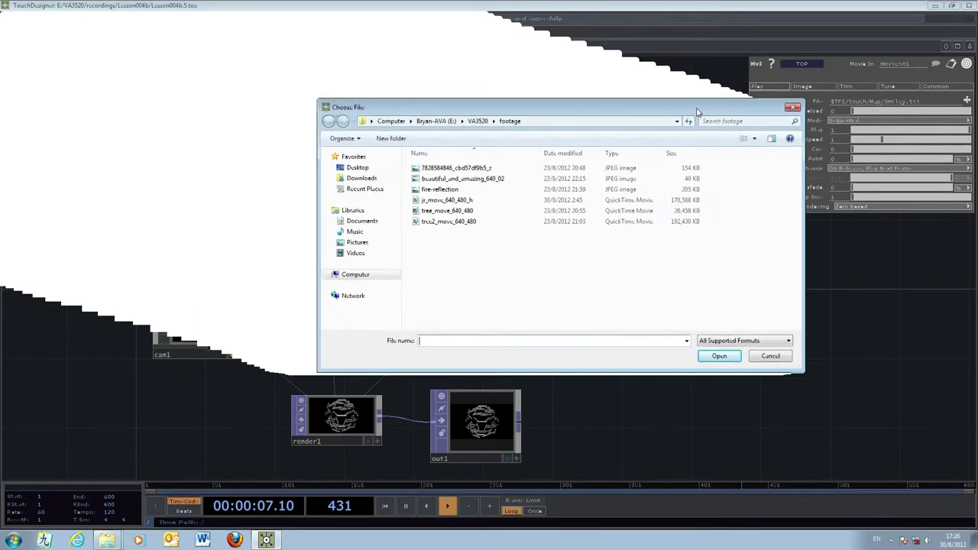
pyautogui.click(462, 179)
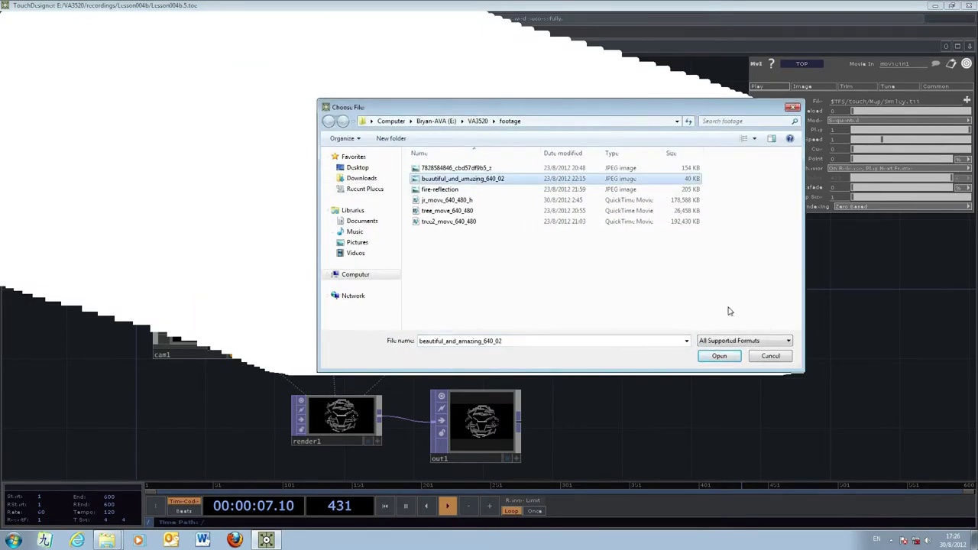
pyautogui.click(720, 358)
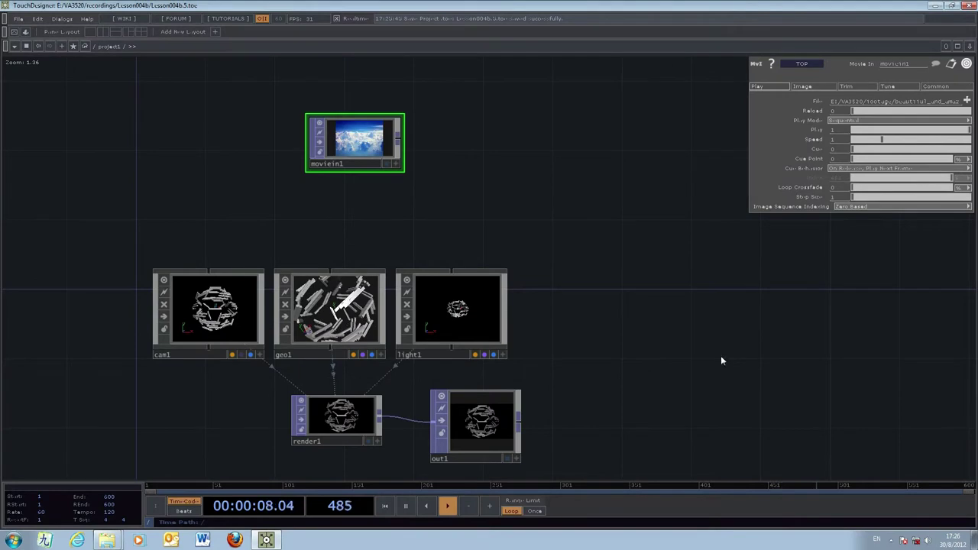
# Save as Lesson004b.6.toe, then create a Phong MAT, phong1, below movein1
pyautogui.click(17, 19)
pyautogui.click(27, 52)
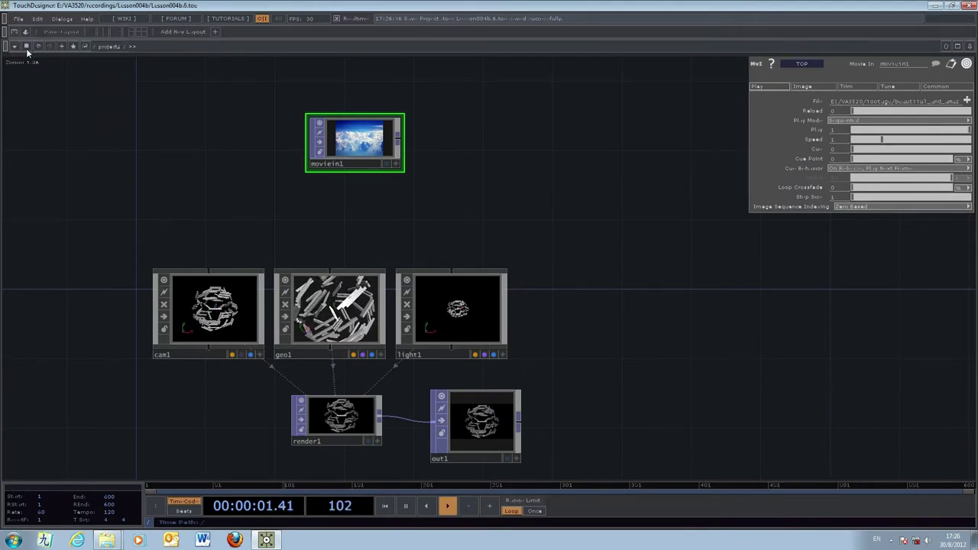
pyautogui.press('Tab')
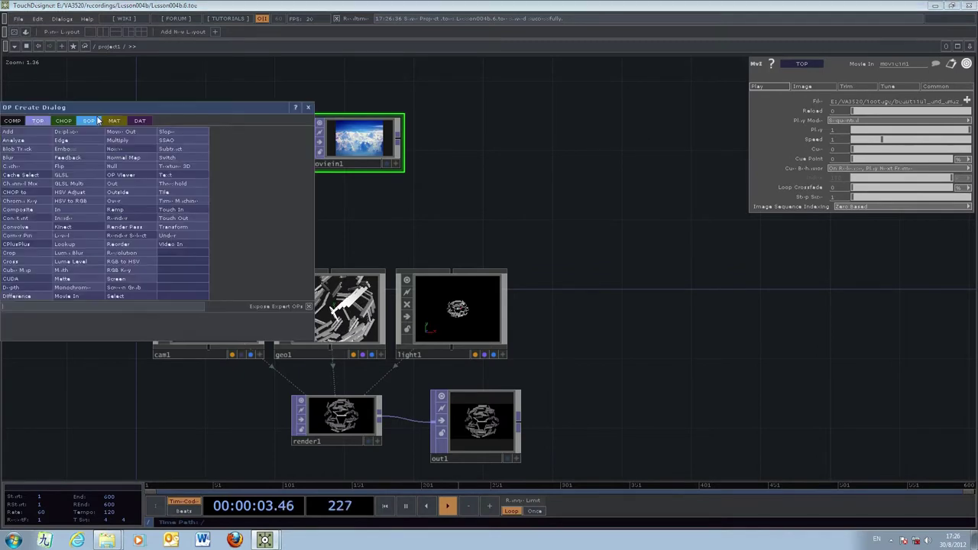
pyautogui.moveTo(119, 102); pyautogui.dragTo(492, 142)
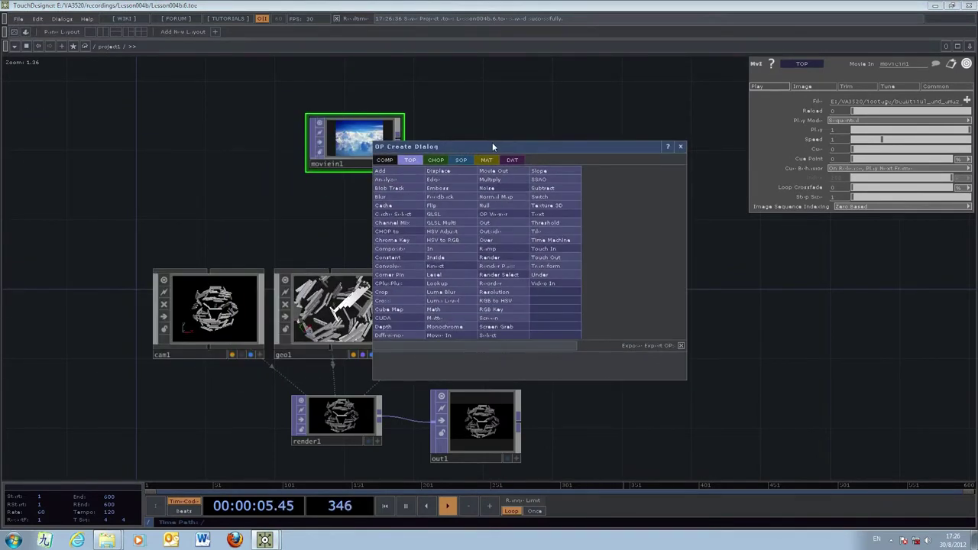
pyautogui.click(488, 161)
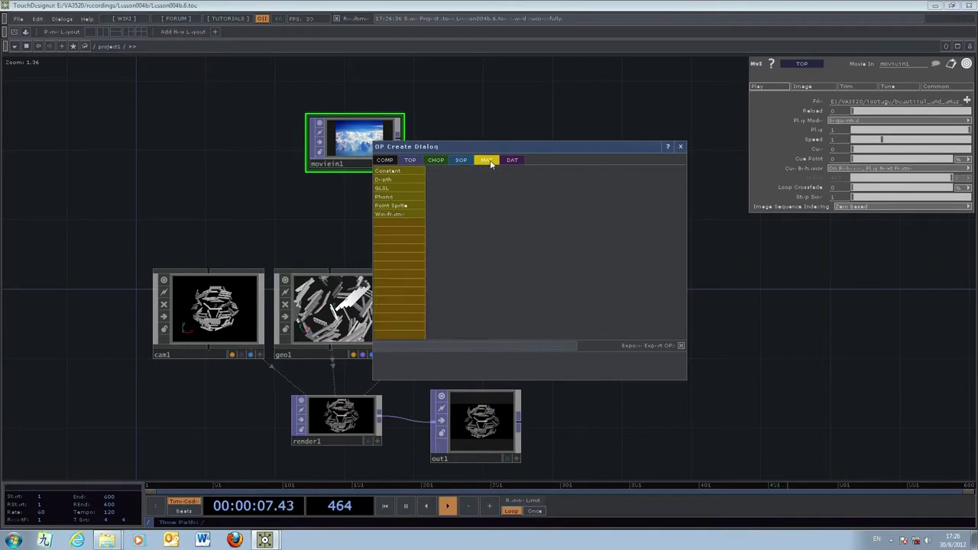
pyautogui.click(413, 198)
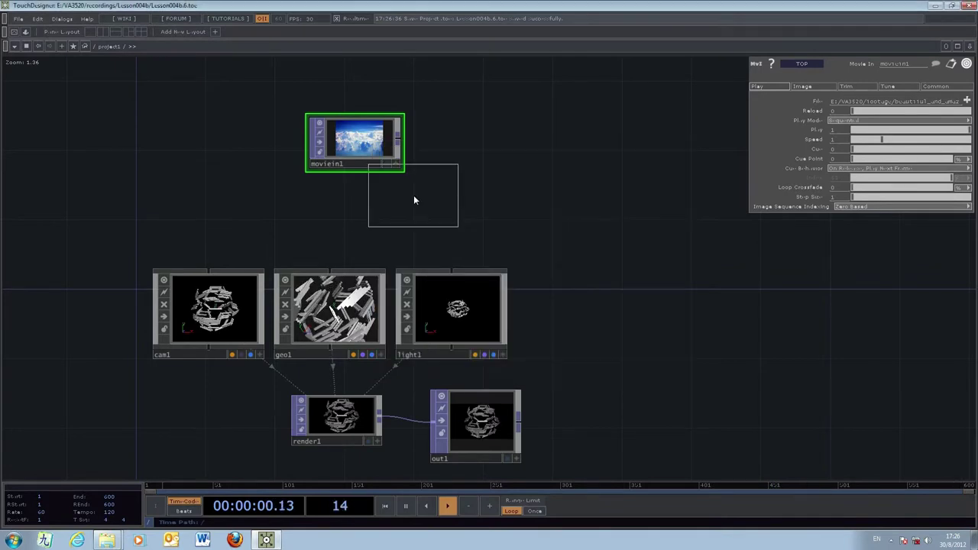
pyautogui.click(336, 223)
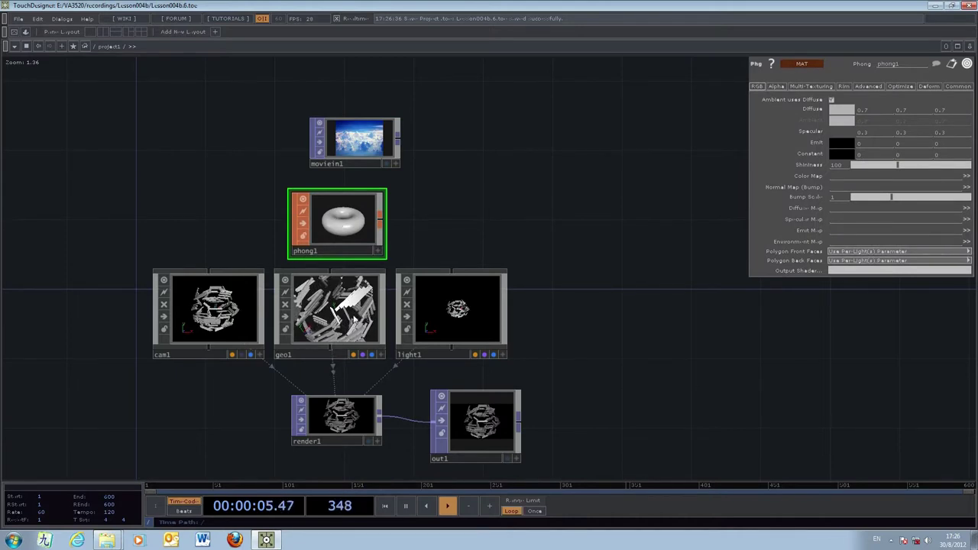
# Assign phong1 as geo1's material, move phong1 up-left, and open its Diffuse colour picker
pyautogui.click(355, 301)
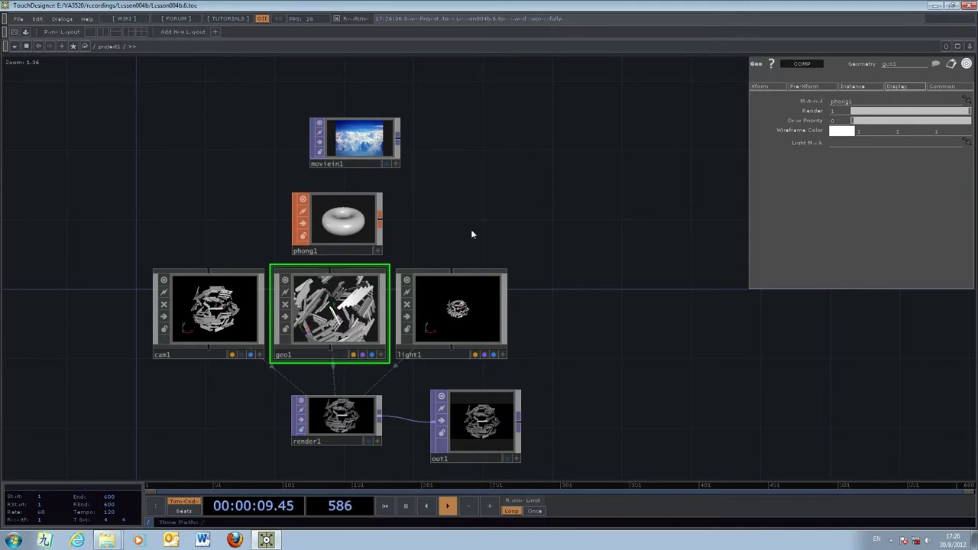
pyautogui.moveTo(340, 220); pyautogui.dragTo(841, 101)
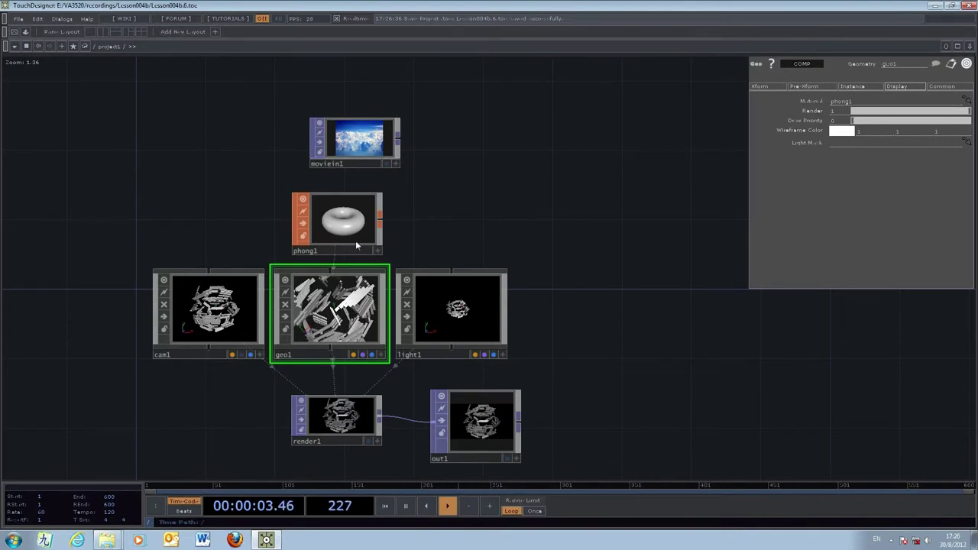
pyautogui.moveTo(340, 222); pyautogui.dragTo(234, 168)
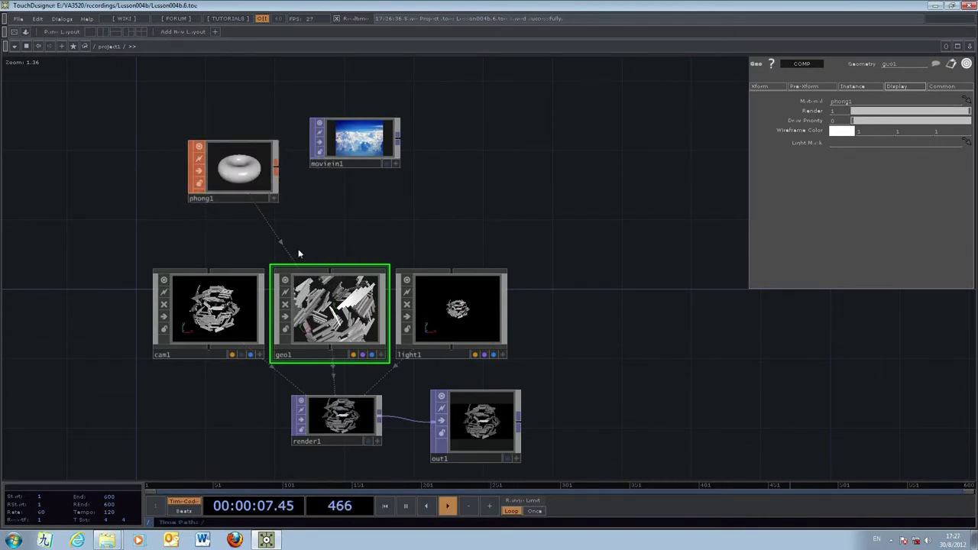
pyautogui.click(221, 171)
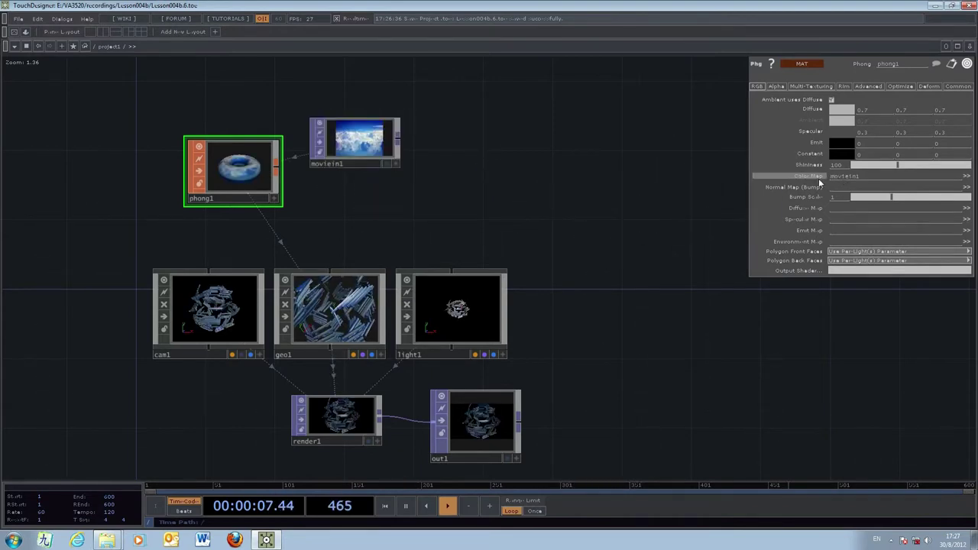
pyautogui.click(840, 111)
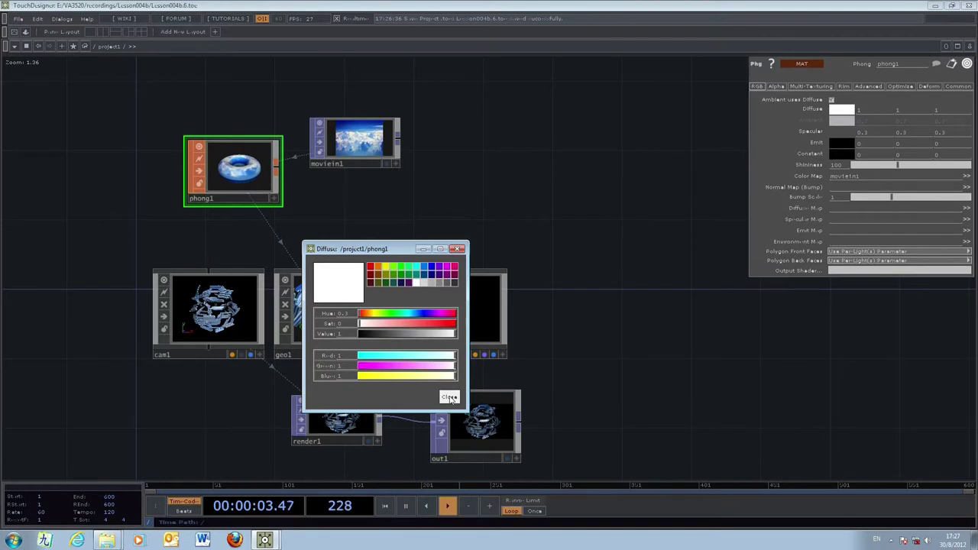
# Set Diffuse to 1, 1, 1, place moviein1 beside phong1, and show out1's render behind the network
pyautogui.click(450, 397)
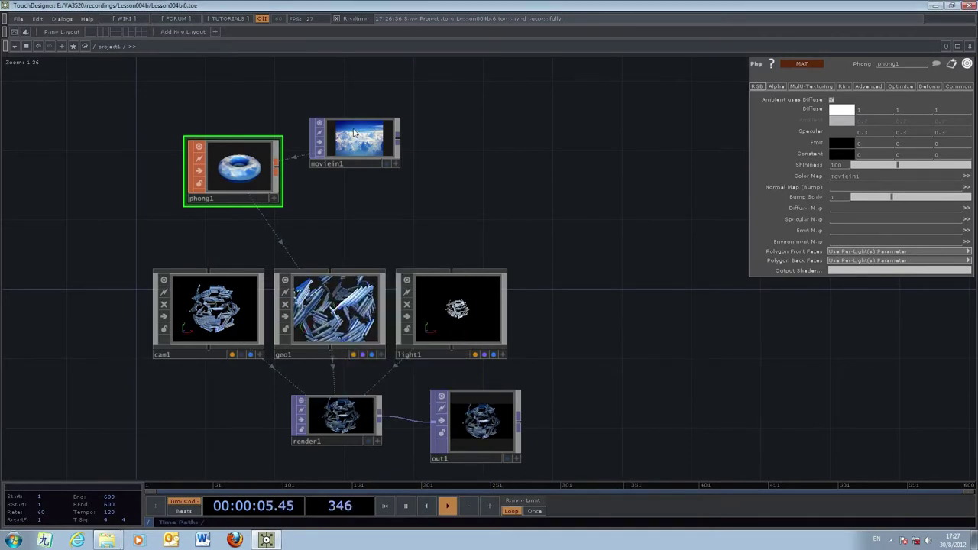
pyautogui.moveTo(353, 133); pyautogui.dragTo(350, 157)
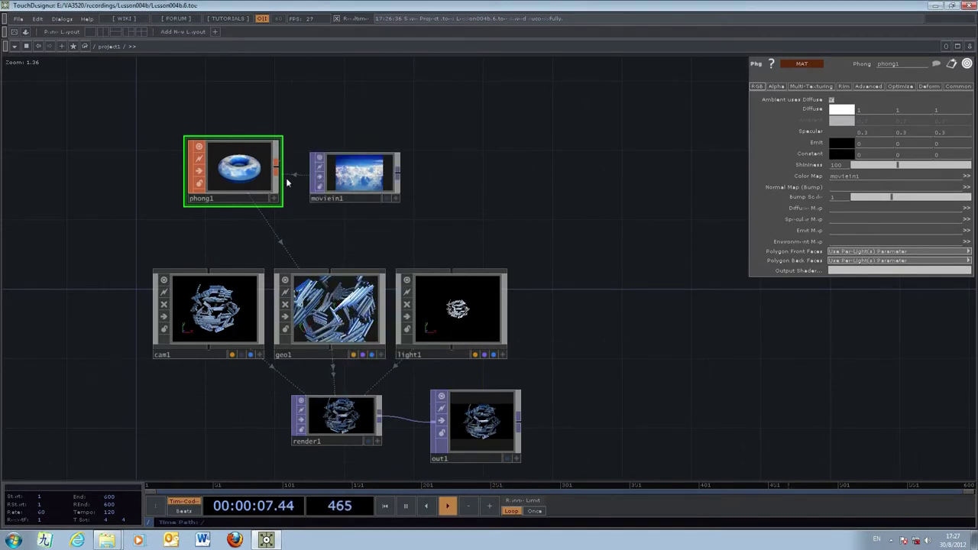
pyautogui.moveTo(496, 231); pyautogui.dragTo(436, 184)
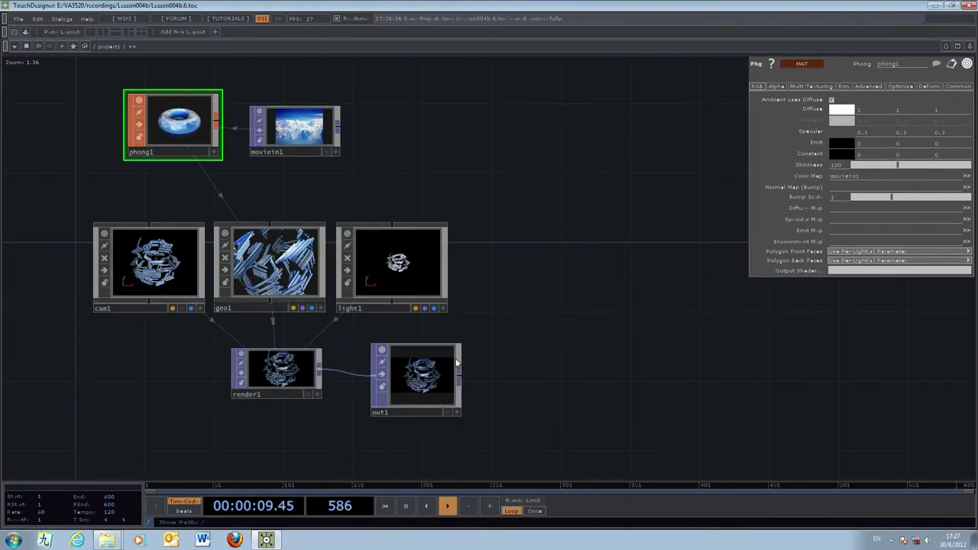
pyautogui.click(448, 412)
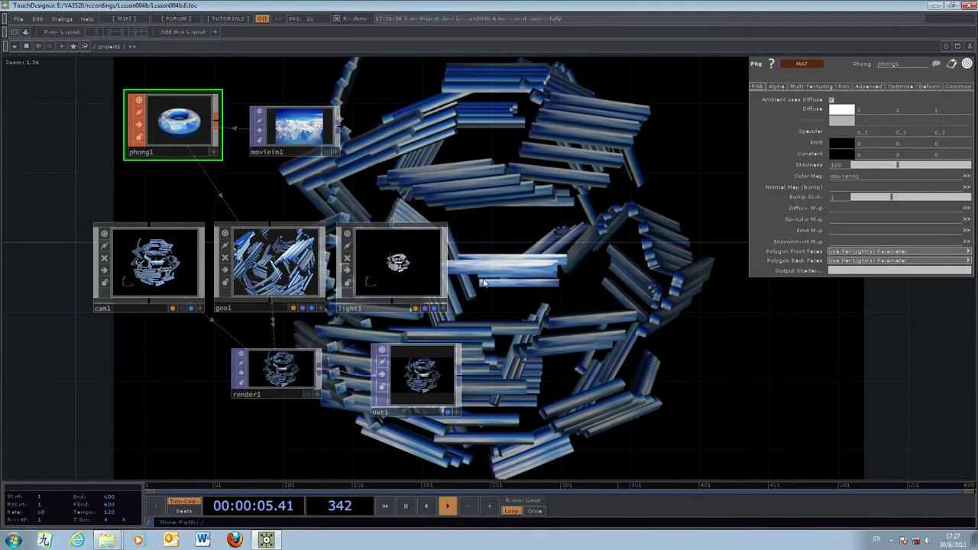
# Hide out1's background render and go inside geo1, framing its source and force nodes
pyautogui.click(448, 412)
pyautogui.click(267, 272)
pyautogui.press('i')
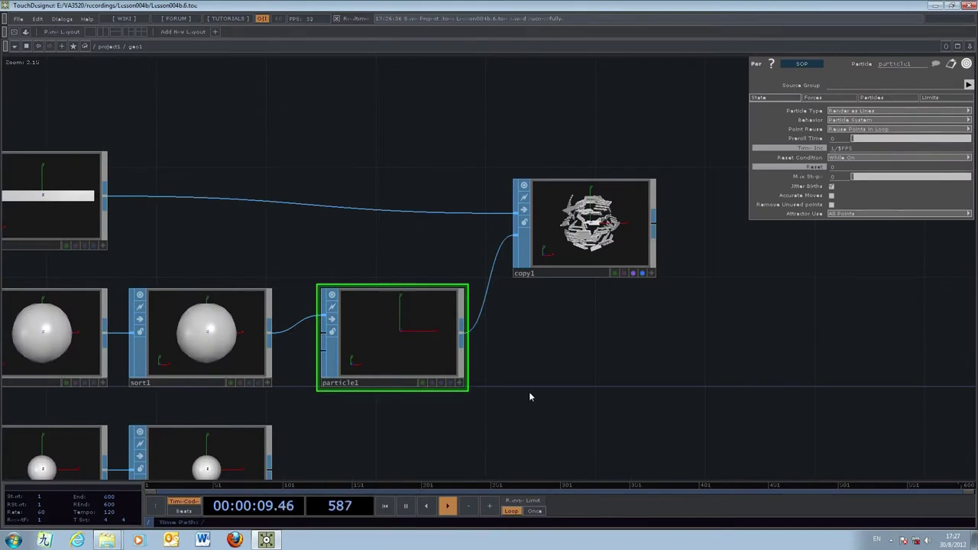
pyautogui.moveTo(535, 386); pyautogui.dragTo(566, 356)
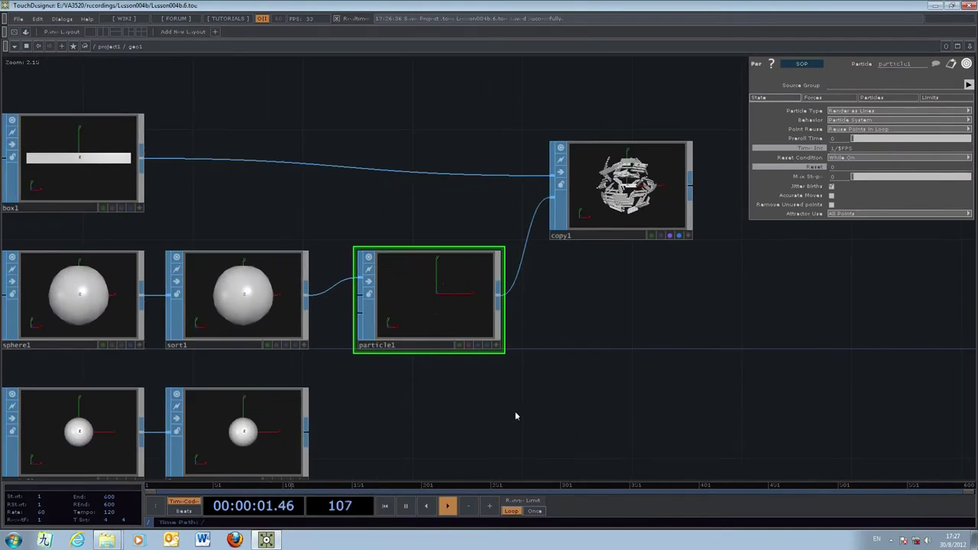
pyautogui.moveTo(516, 416); pyautogui.dragTo(506, 377)
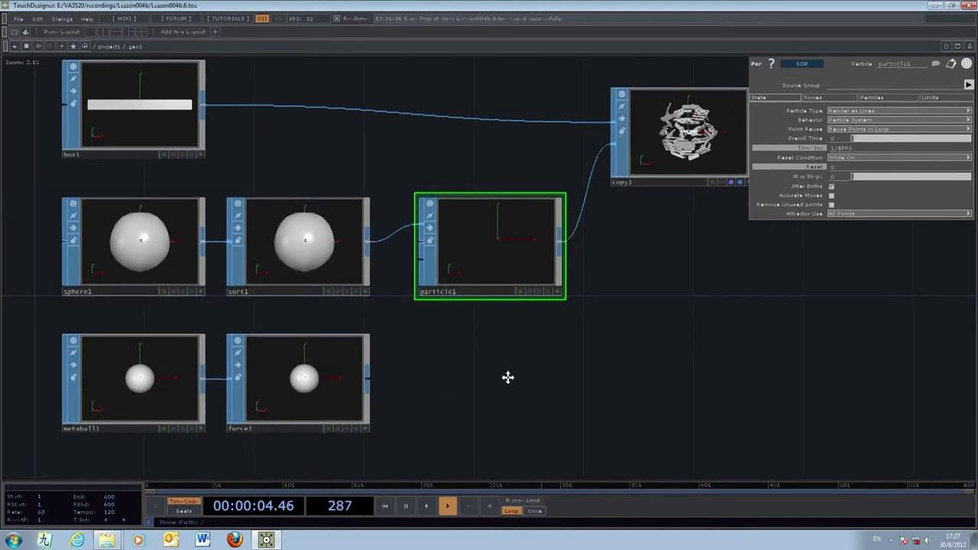
# Inspect metaball1 inside geo1, then go back up to the project1 network
pyautogui.click(182, 367)
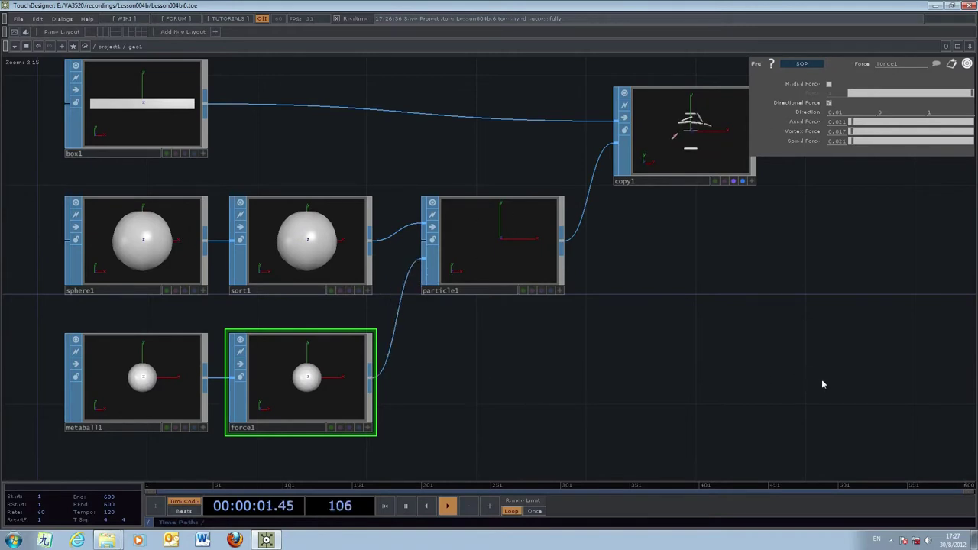
pyautogui.moveTo(822, 384); pyautogui.dragTo(759, 404)
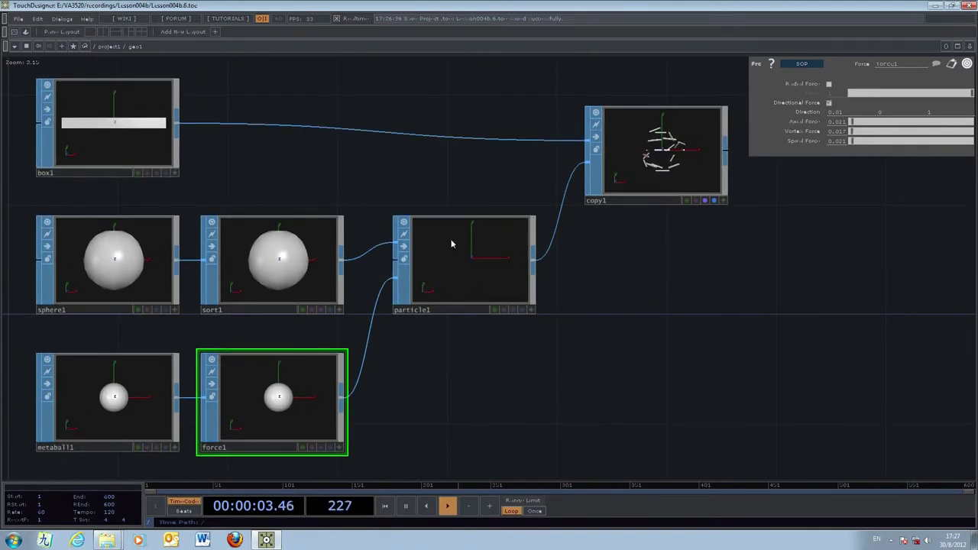
pyautogui.click(110, 47)
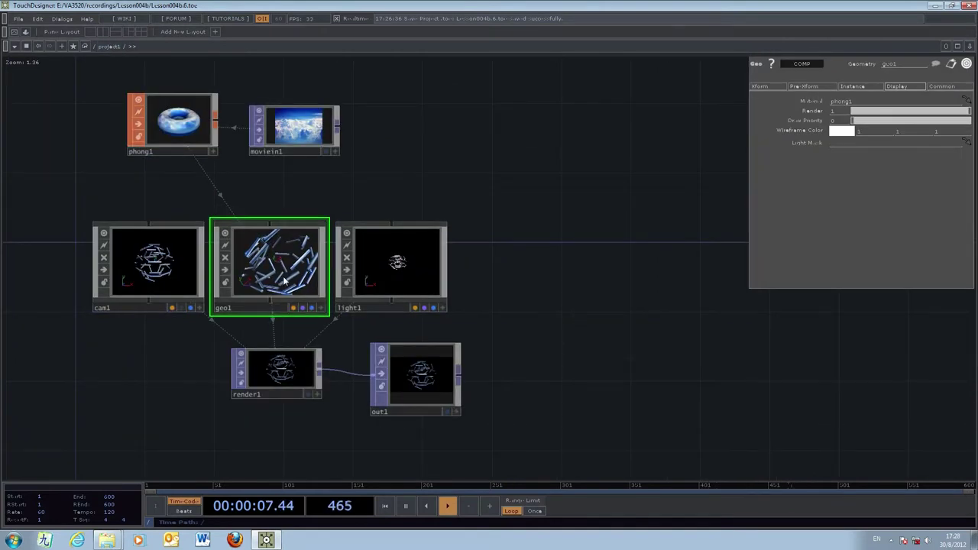
# Show out1's render, save as Lesson004b.7.toe, then enter geo1 to adjust force1
pyautogui.click(447, 411)
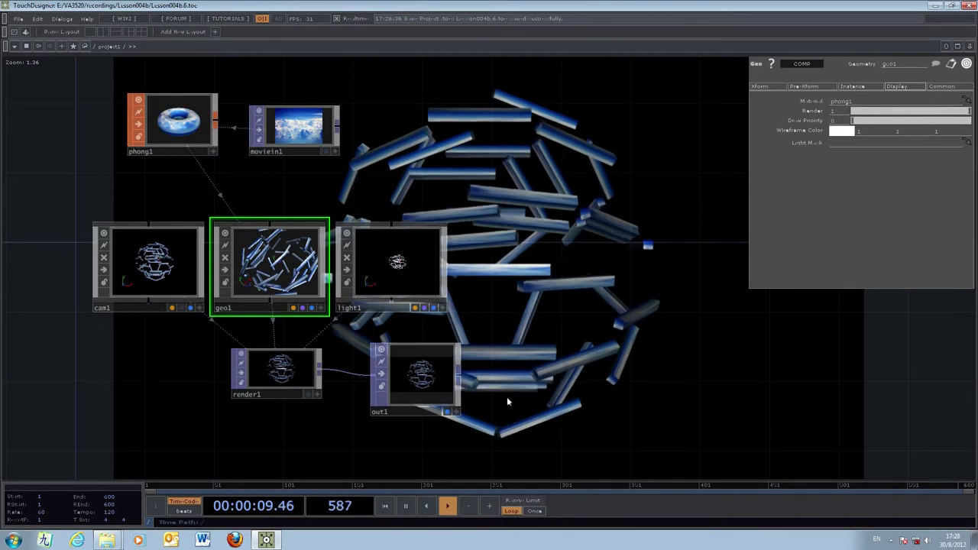
pyautogui.click(18, 19)
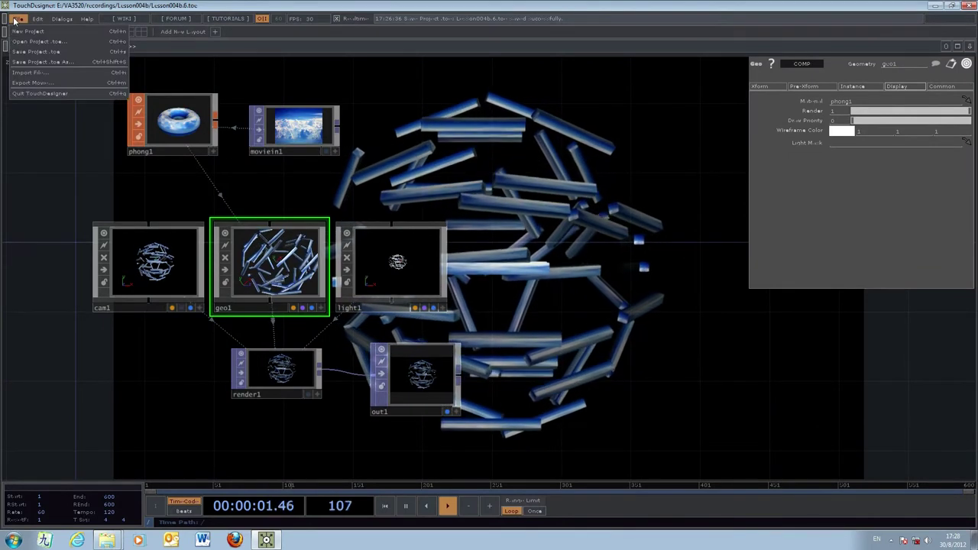
pyautogui.click(24, 51)
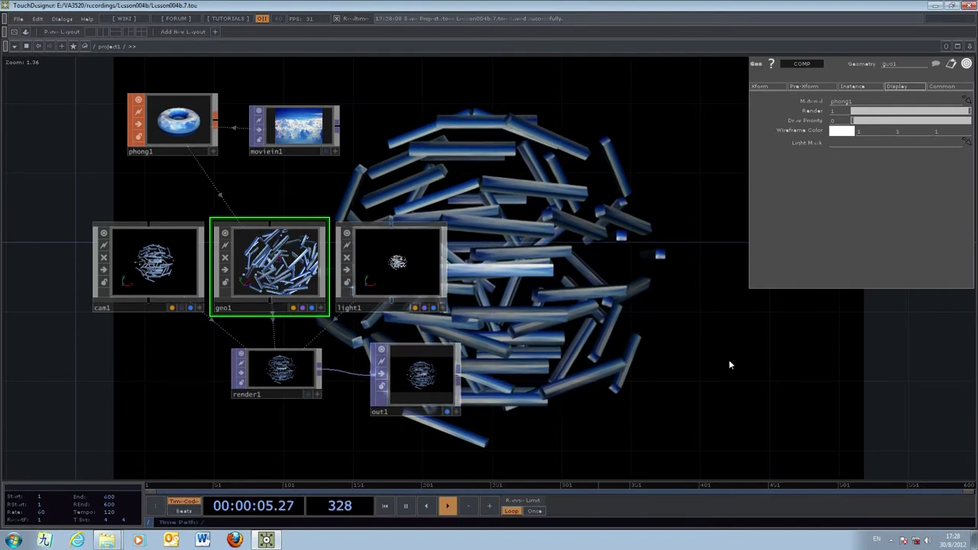
pyautogui.moveTo(715, 362); pyautogui.dragTo(630, 358)
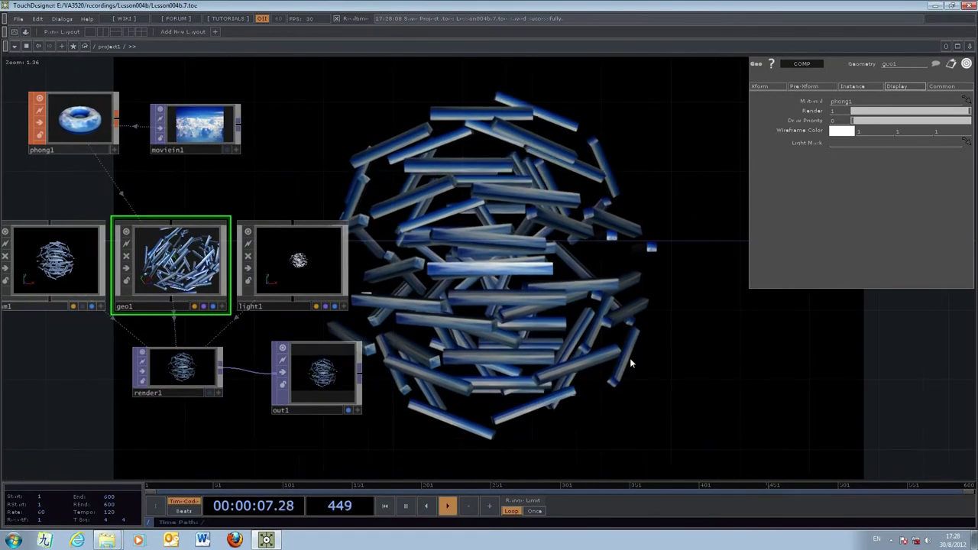
pyautogui.doubleClick(172, 271)
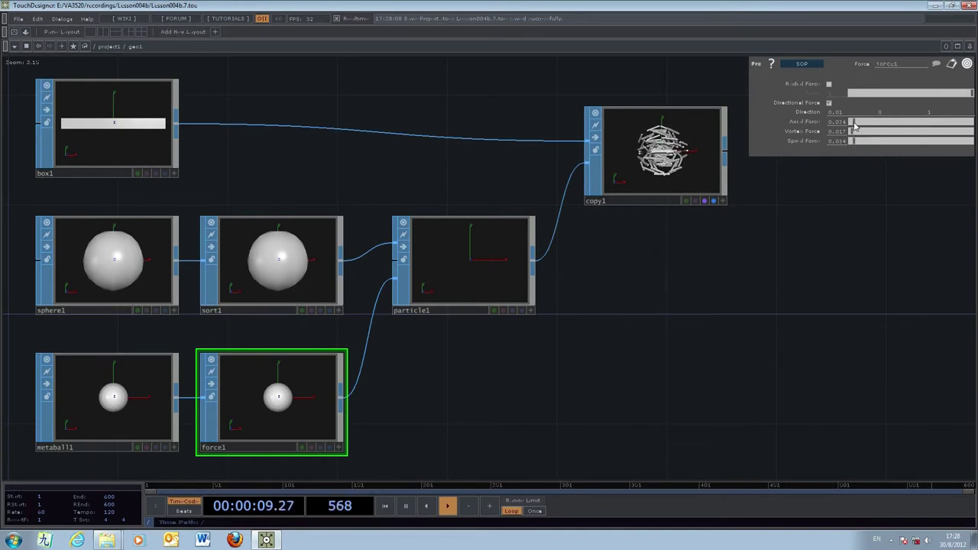
# Check copy1's and particle1's parameters, then go back up to project1
pyautogui.click(680, 167)
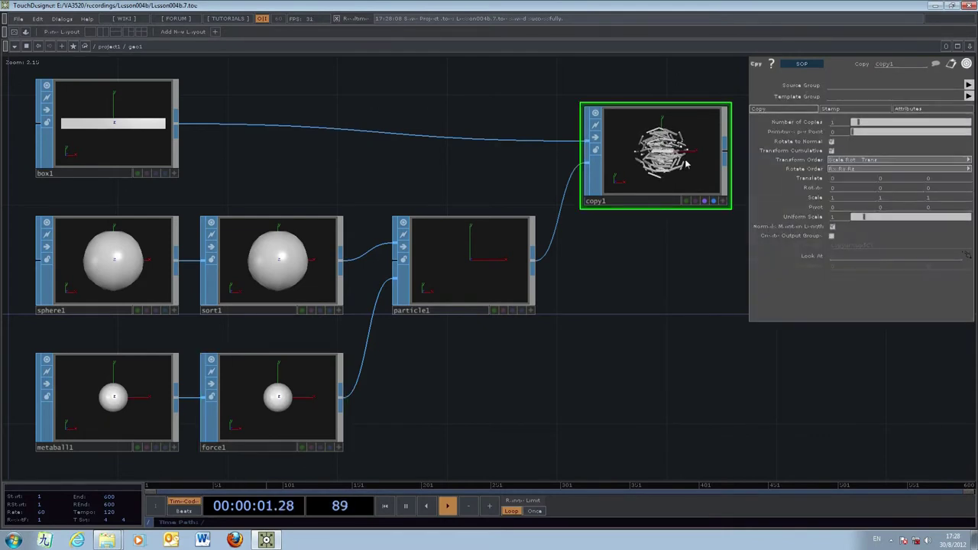
pyautogui.click(494, 266)
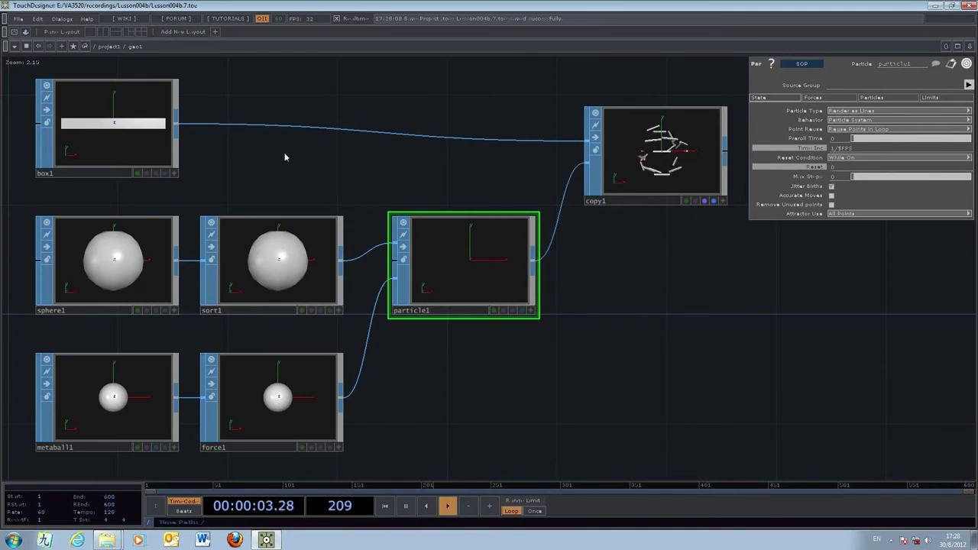
pyautogui.click(107, 47)
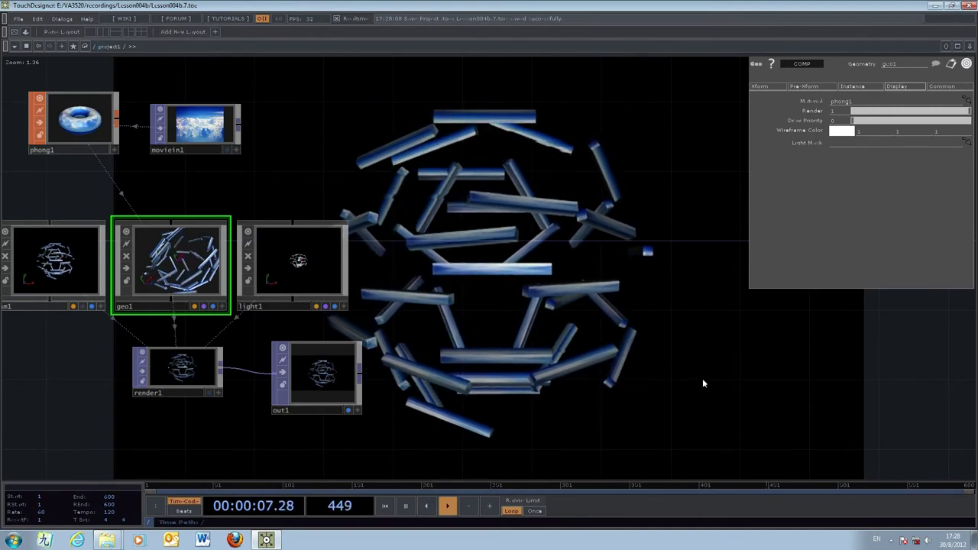
# Save the project as Lesson004b.8.toe and close the parameter panel with P
pyautogui.moveTo(710, 391); pyautogui.dragTo(678, 379)
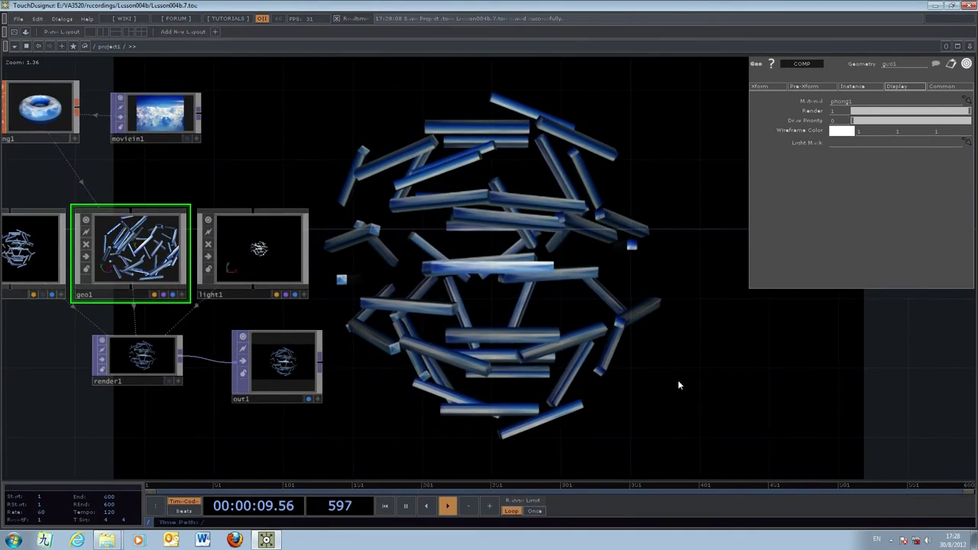
pyautogui.click(17, 18)
pyautogui.click(31, 52)
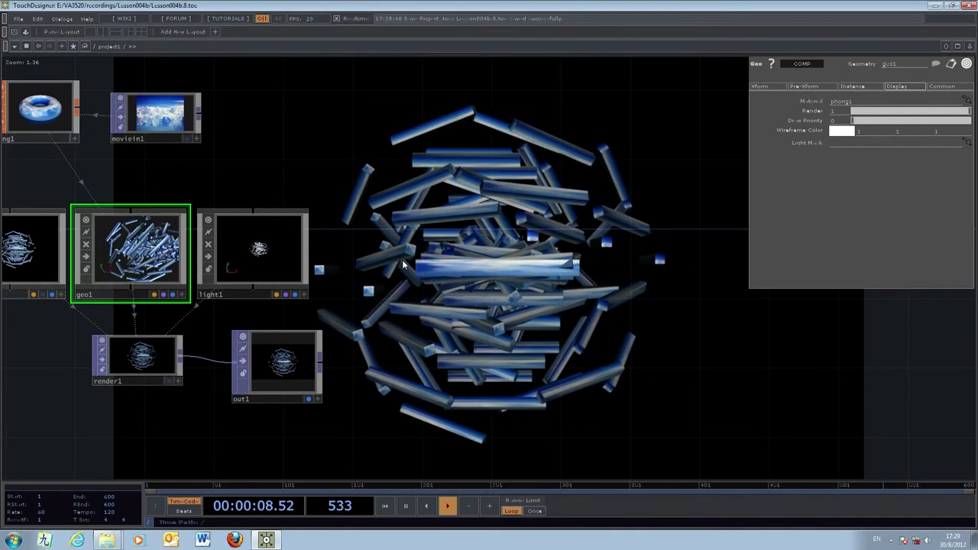
pyautogui.moveTo(403, 269); pyautogui.dragTo(554, 267)
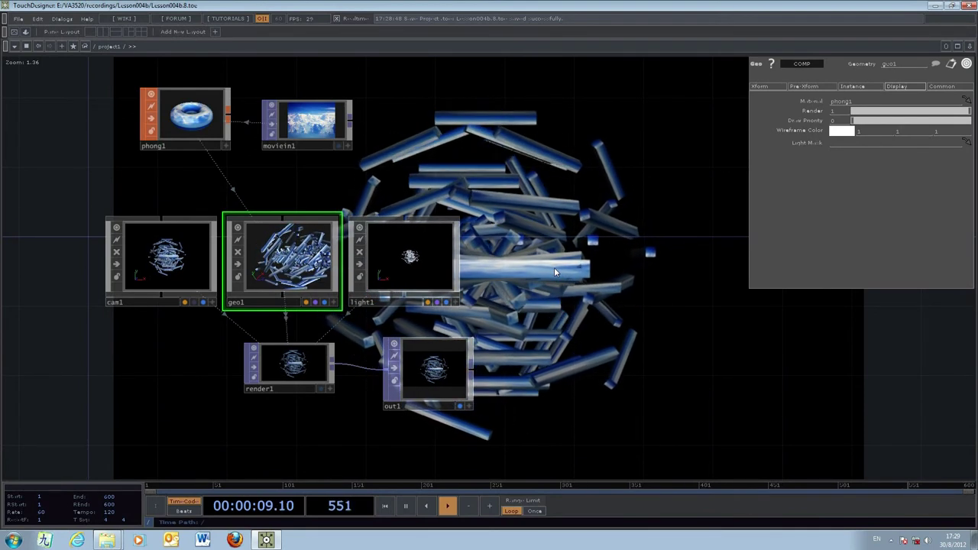
pyautogui.press('p')
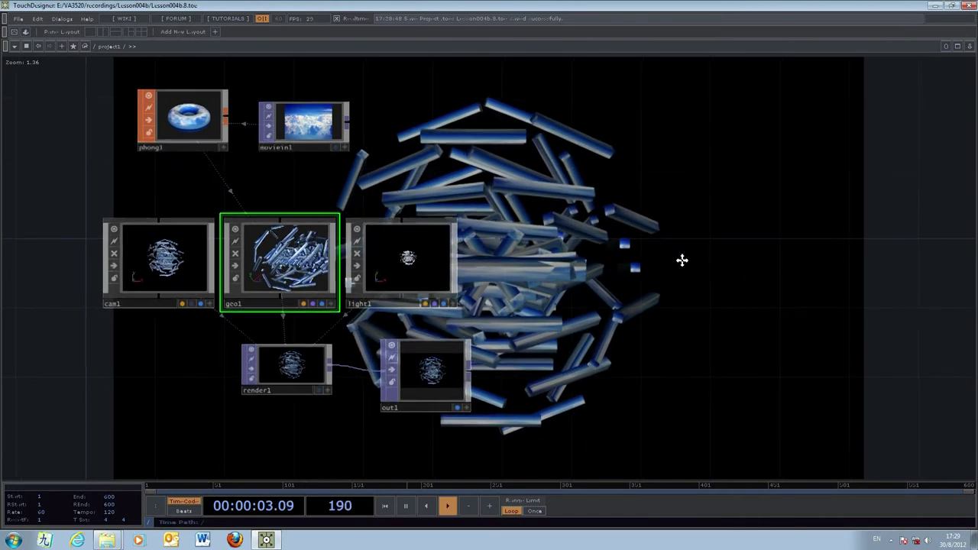
# Turn off out1's background display and show its render in a floating viewer window moved right
pyautogui.click(446, 412)
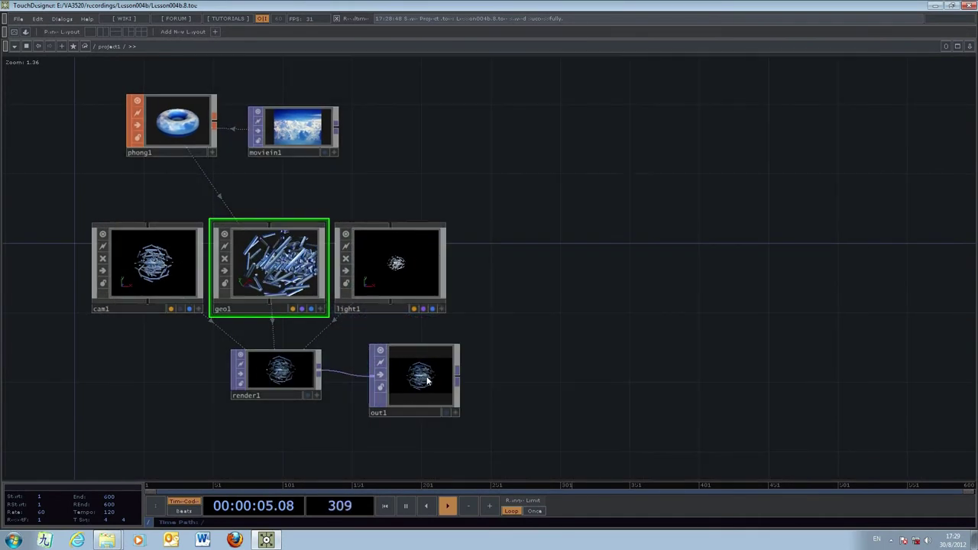
pyautogui.click(446, 370)
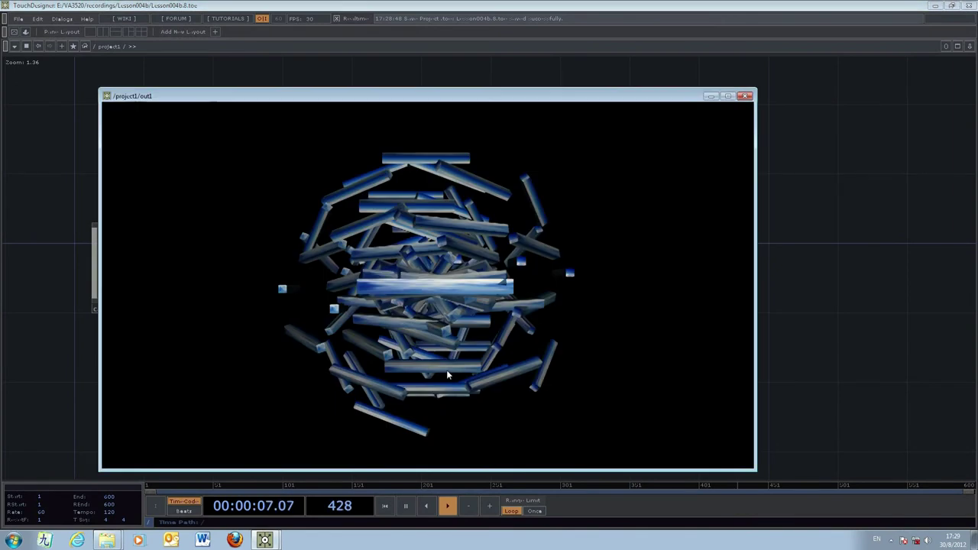
pyautogui.moveTo(560, 97); pyautogui.dragTo(645, 101)
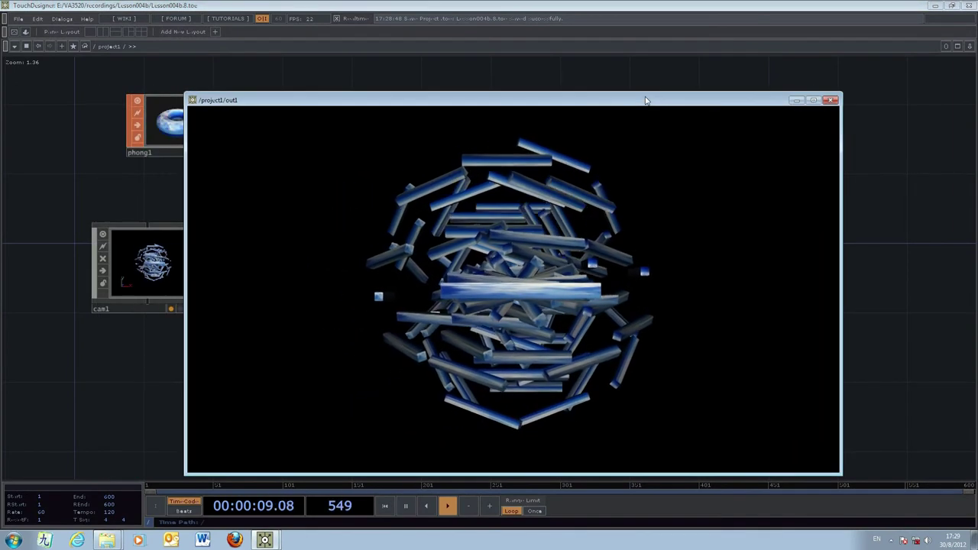